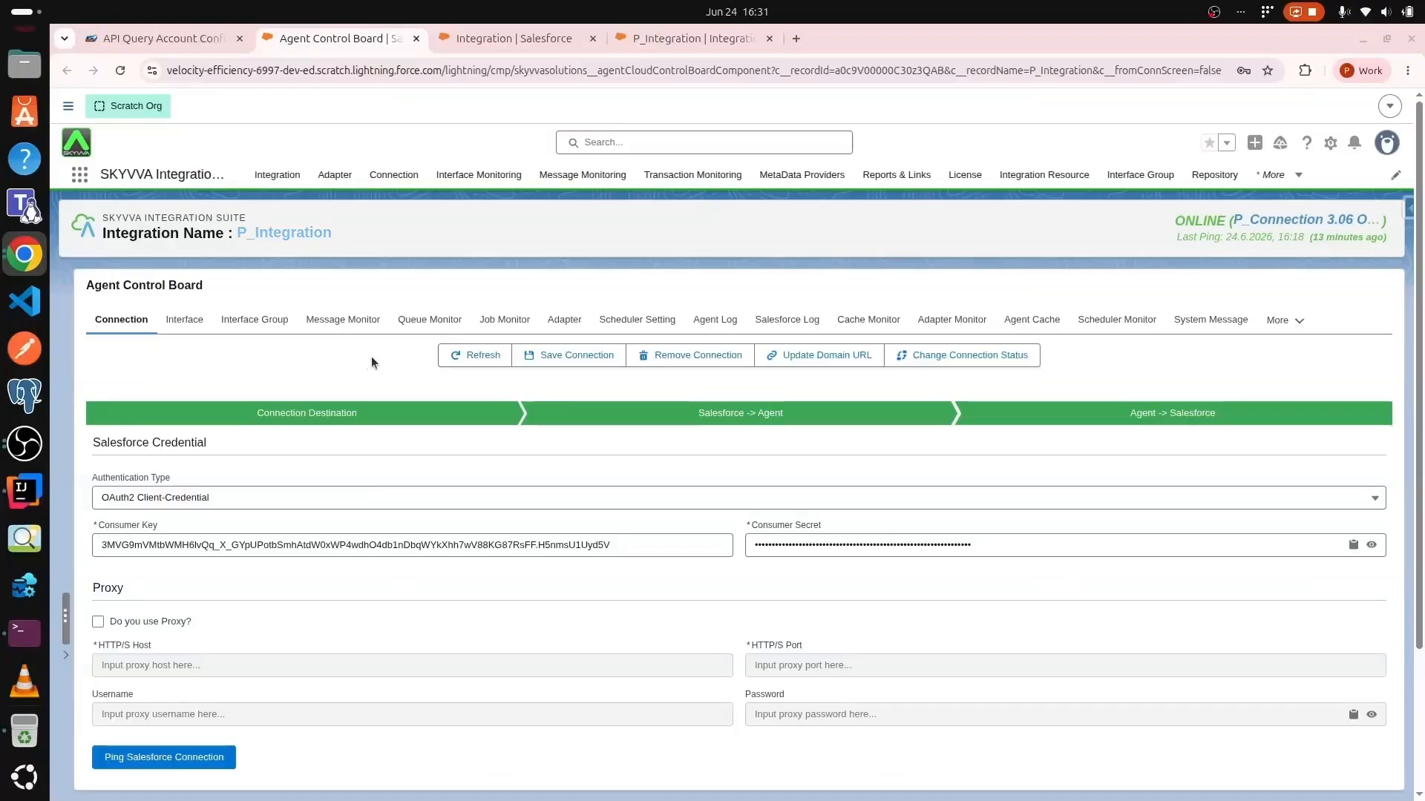
Create a new adapter in the Agent Control Board and name it Agent REST Adapter
left_click(564, 319)
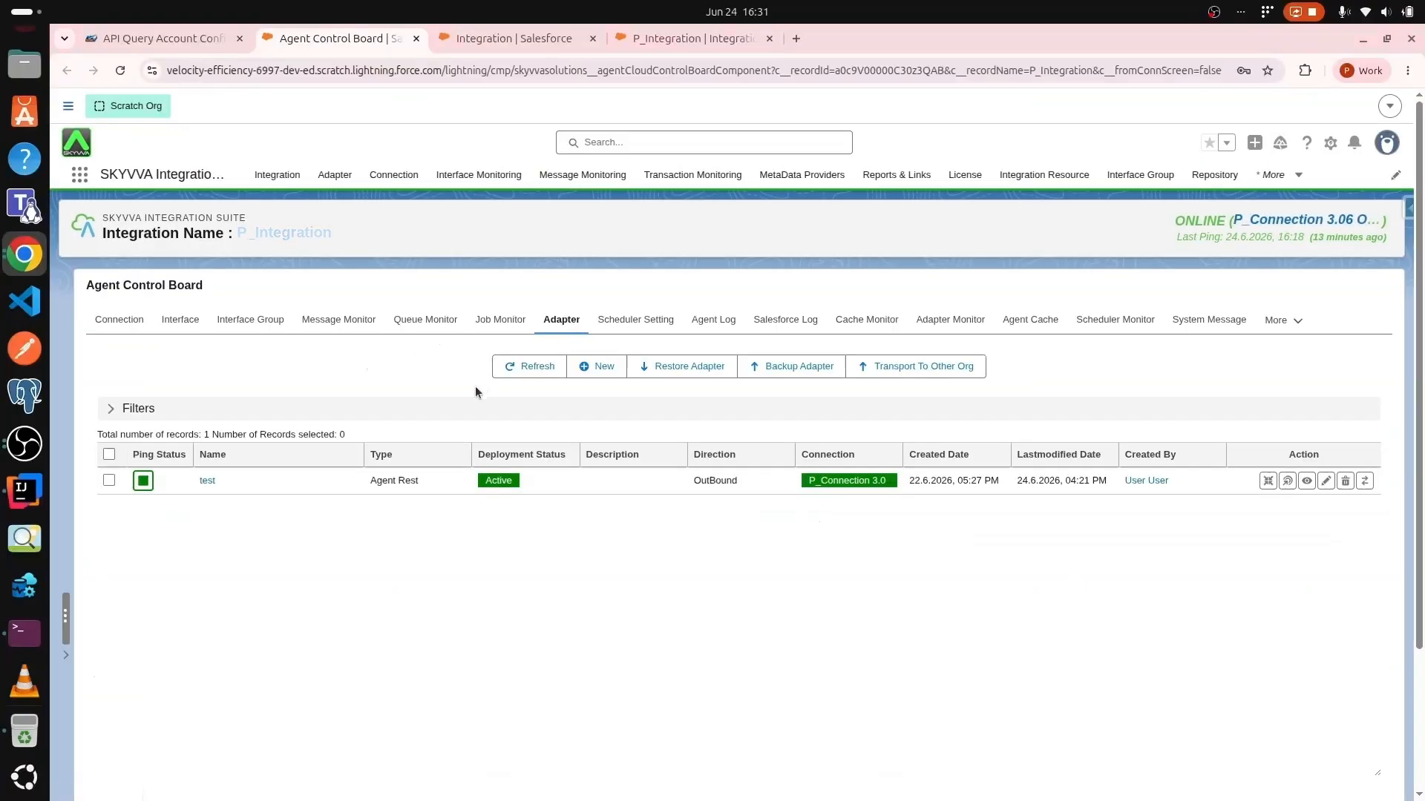
left_click(592, 368)
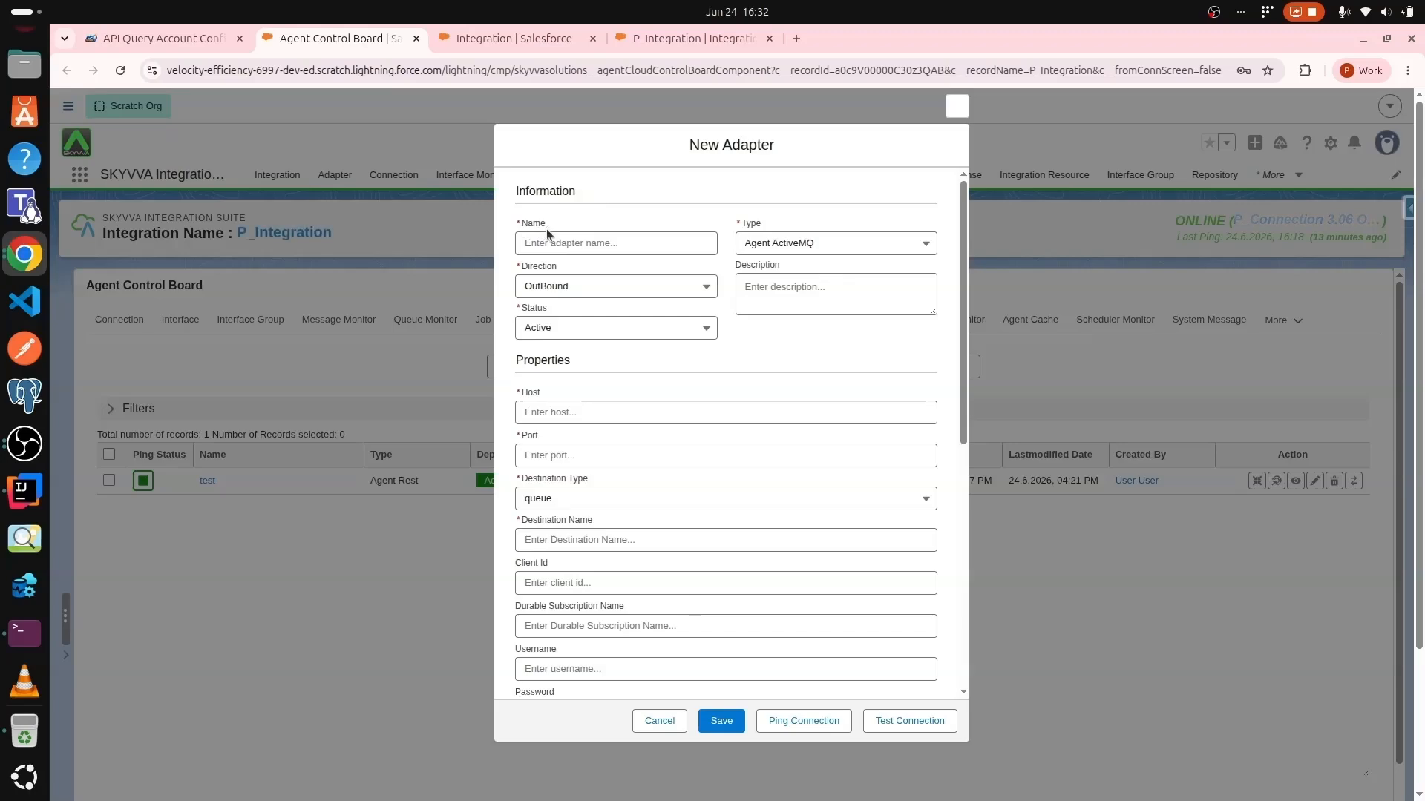
left_click(565, 242)
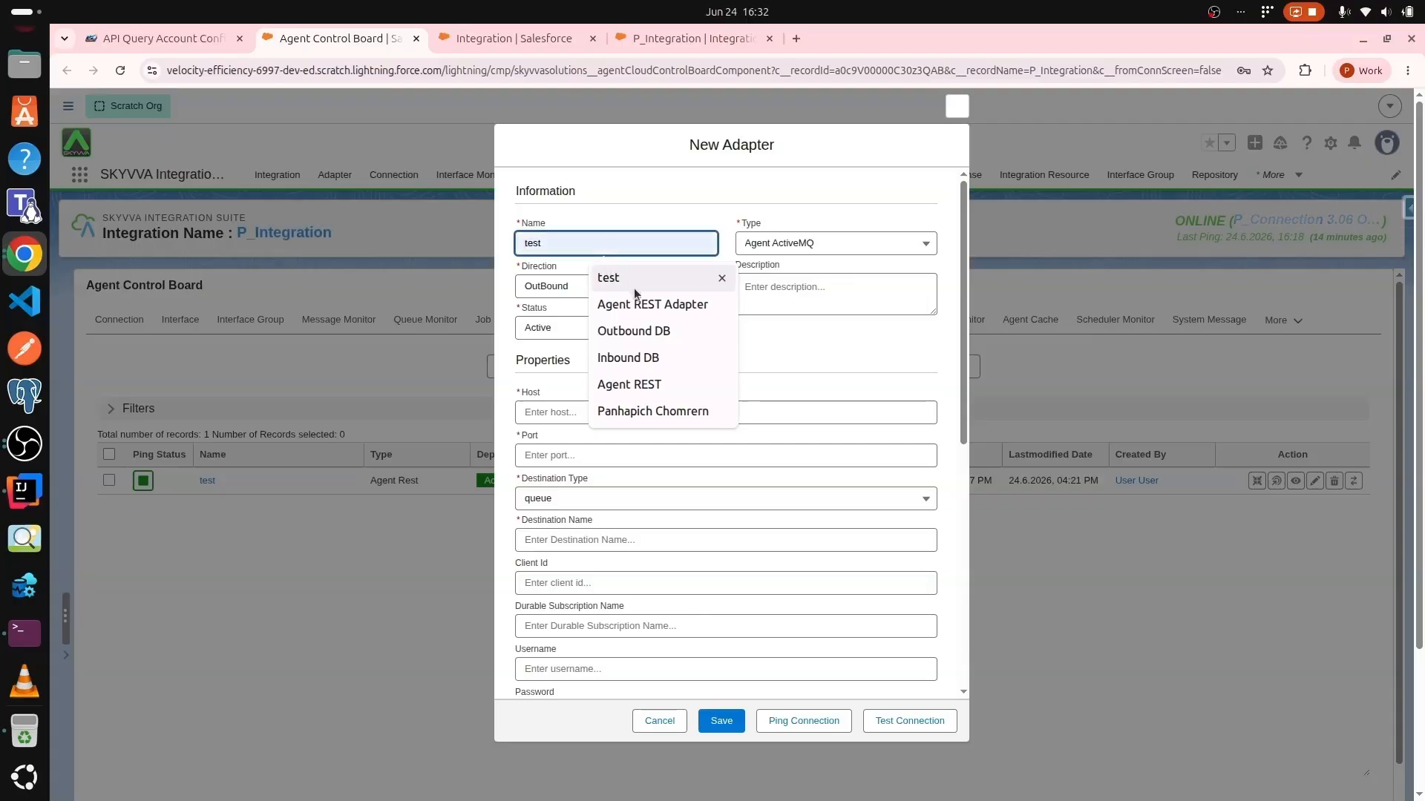
left_click(659, 304)
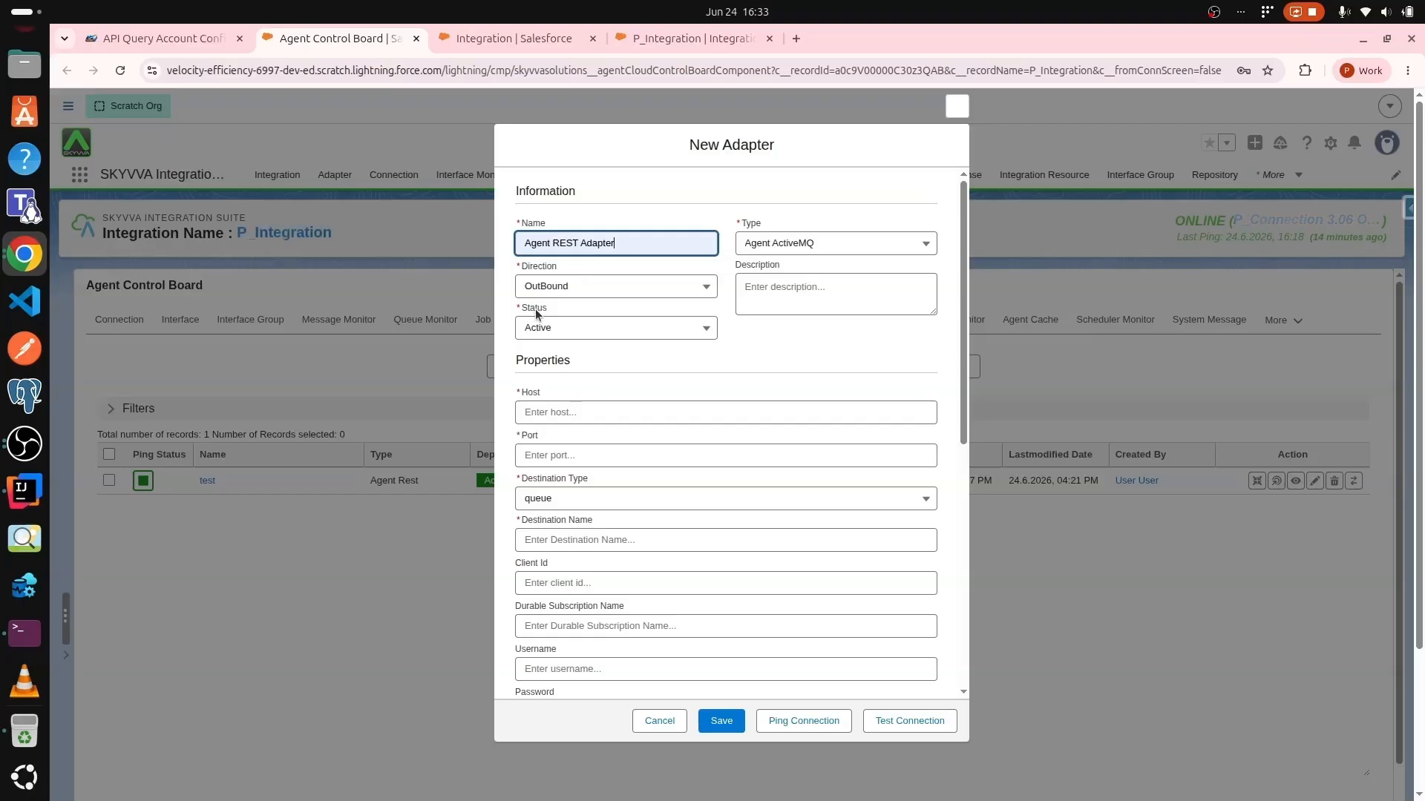
Keep the new adapter's status as Active and set its type to Agent Rest
left_click(579, 328)
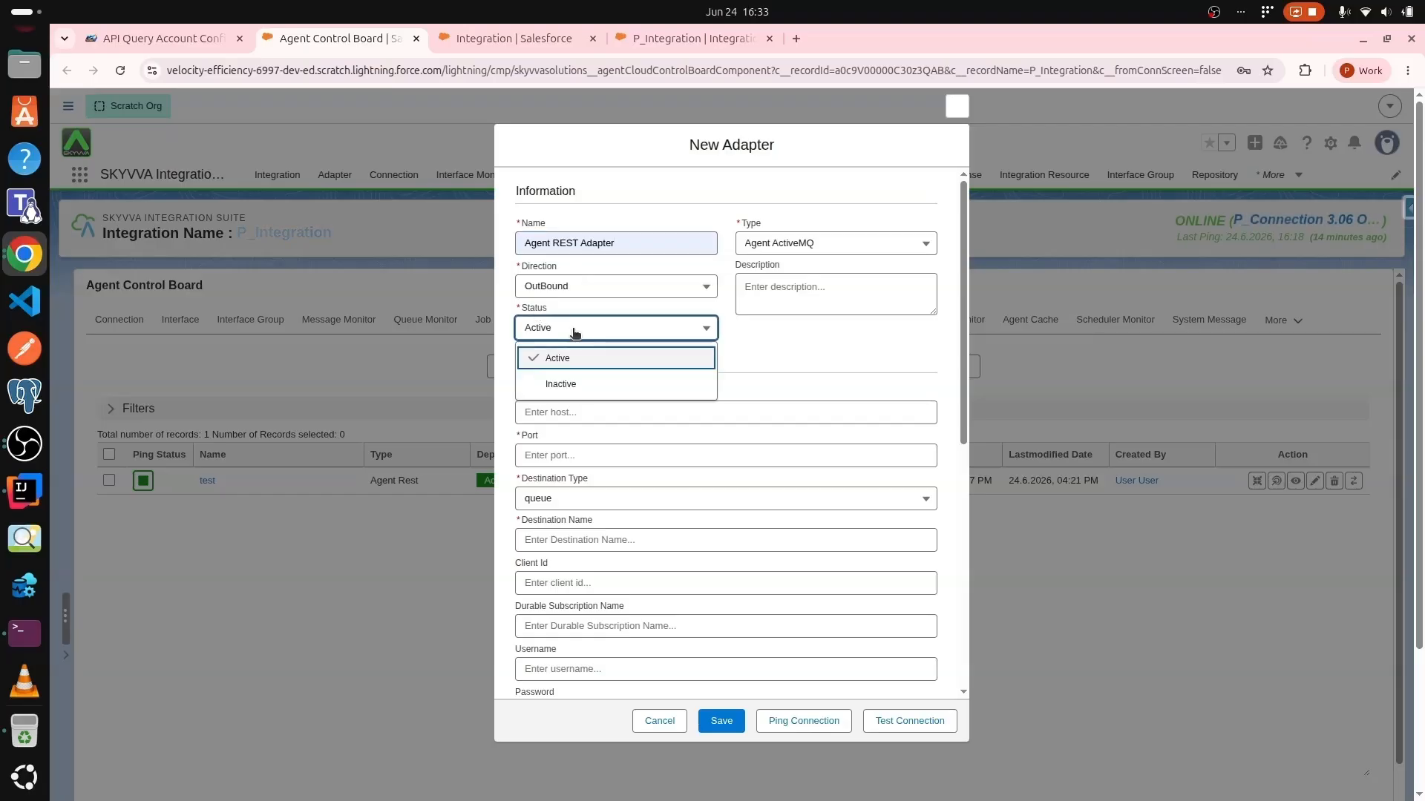
left_click(672, 341)
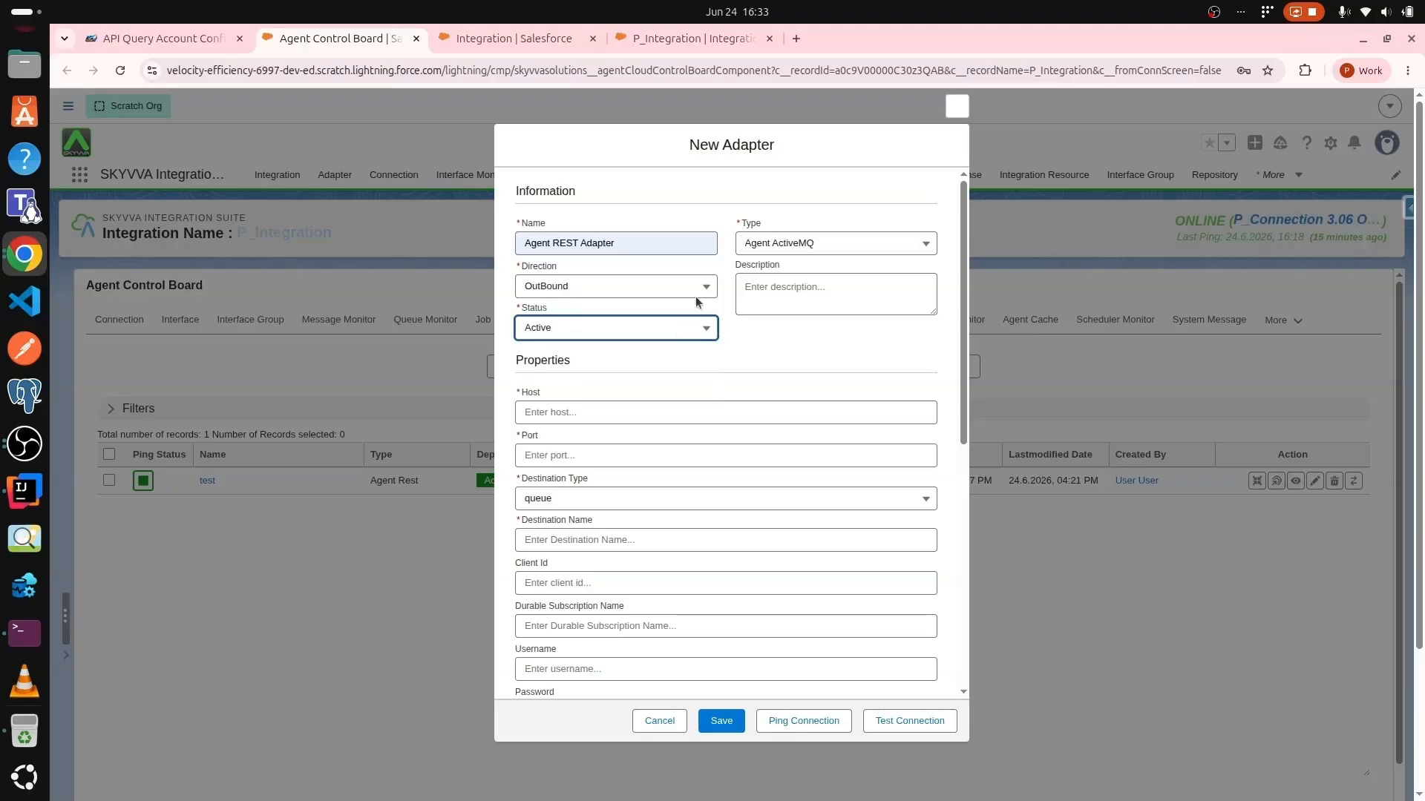
left_click(775, 243)
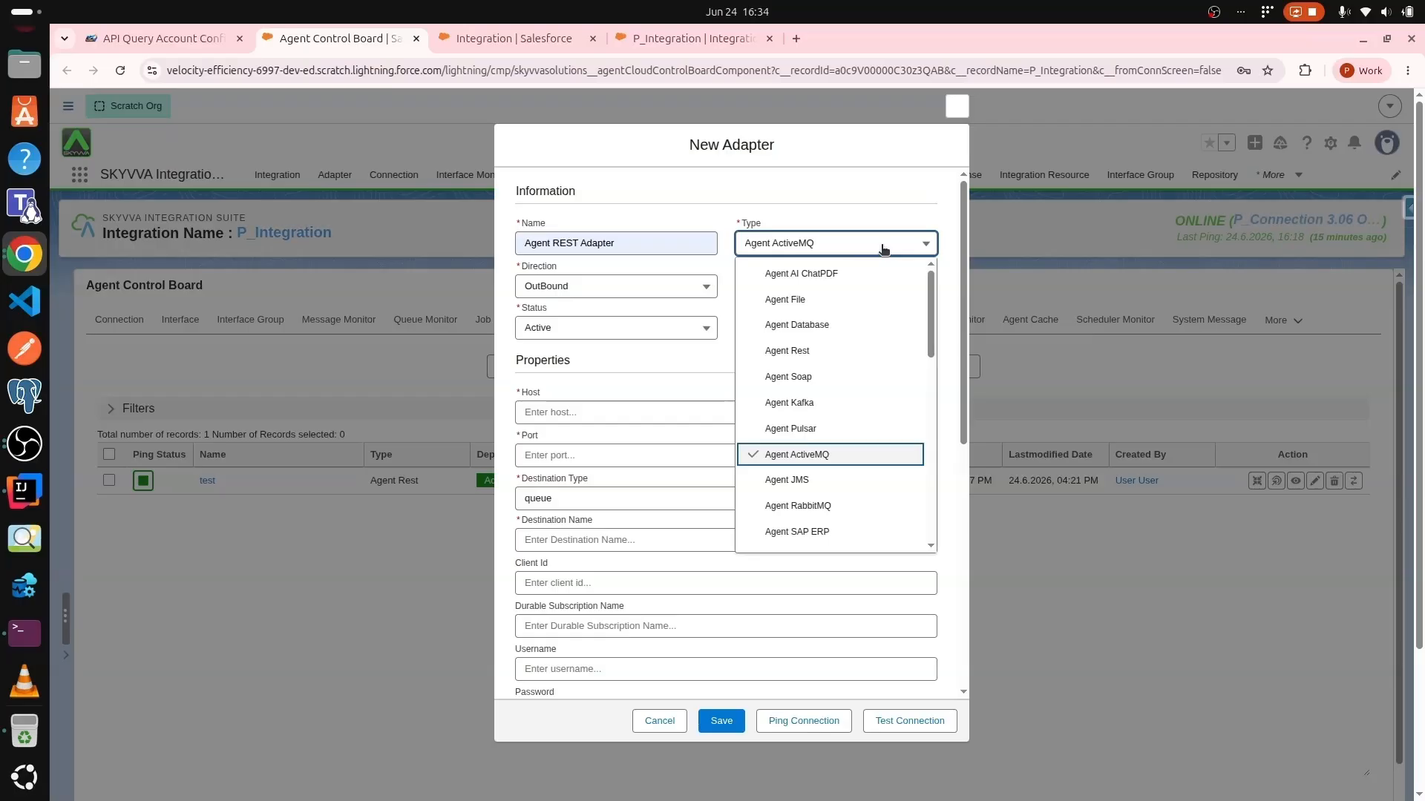
left_click(859, 352)
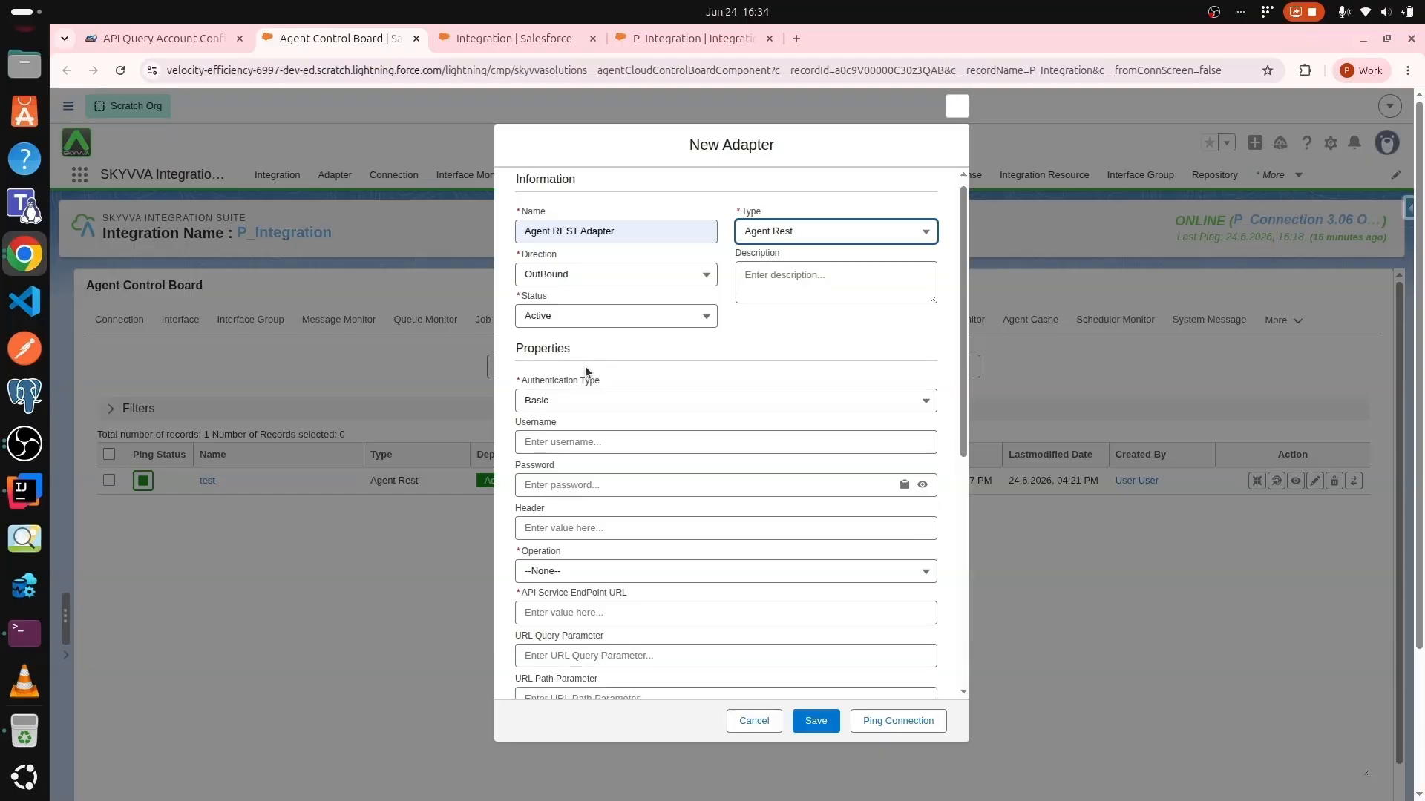
Use Basic authentication for the adapter, enter the account username and password, and compare them with the API's Setting page
scroll(585, 366, "down", 2)
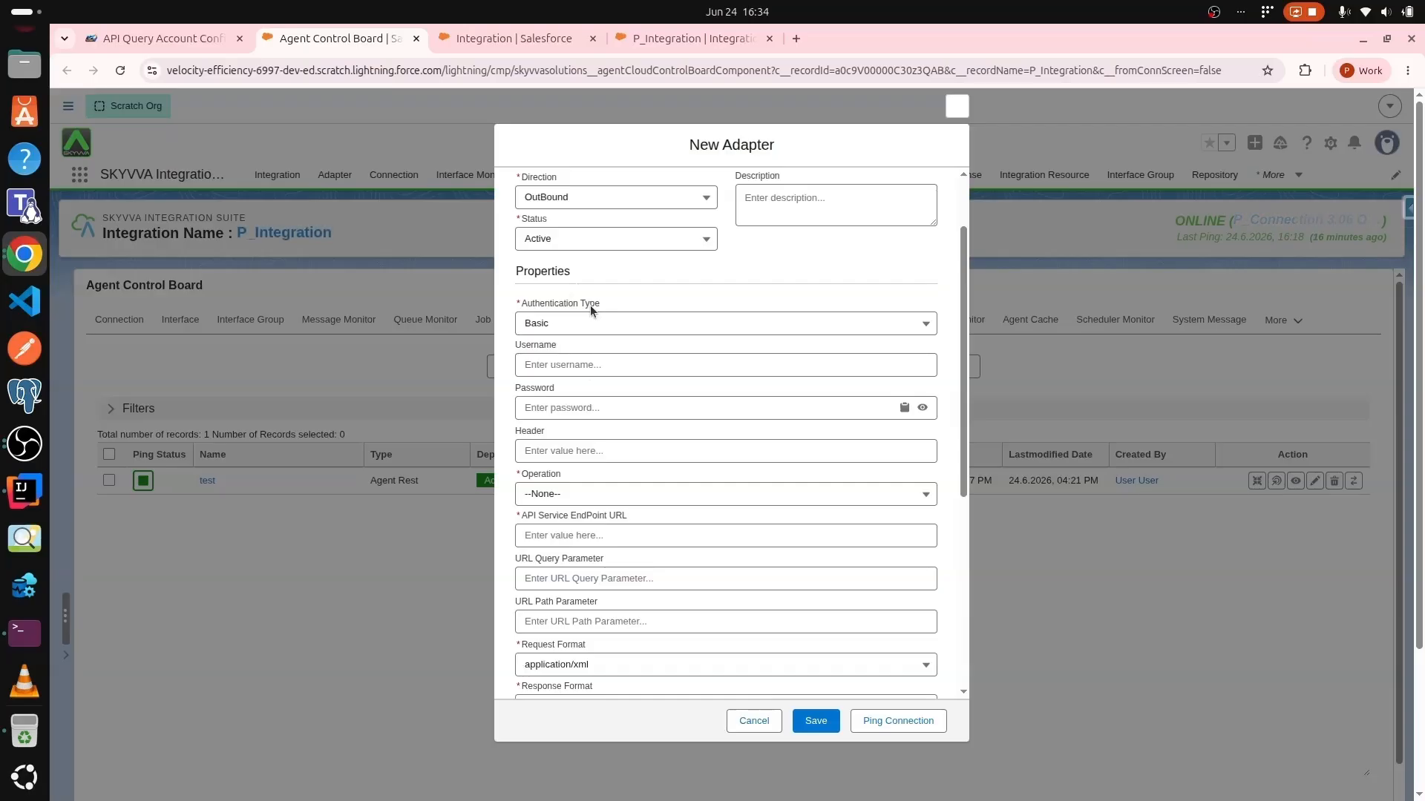
left_click(574, 322)
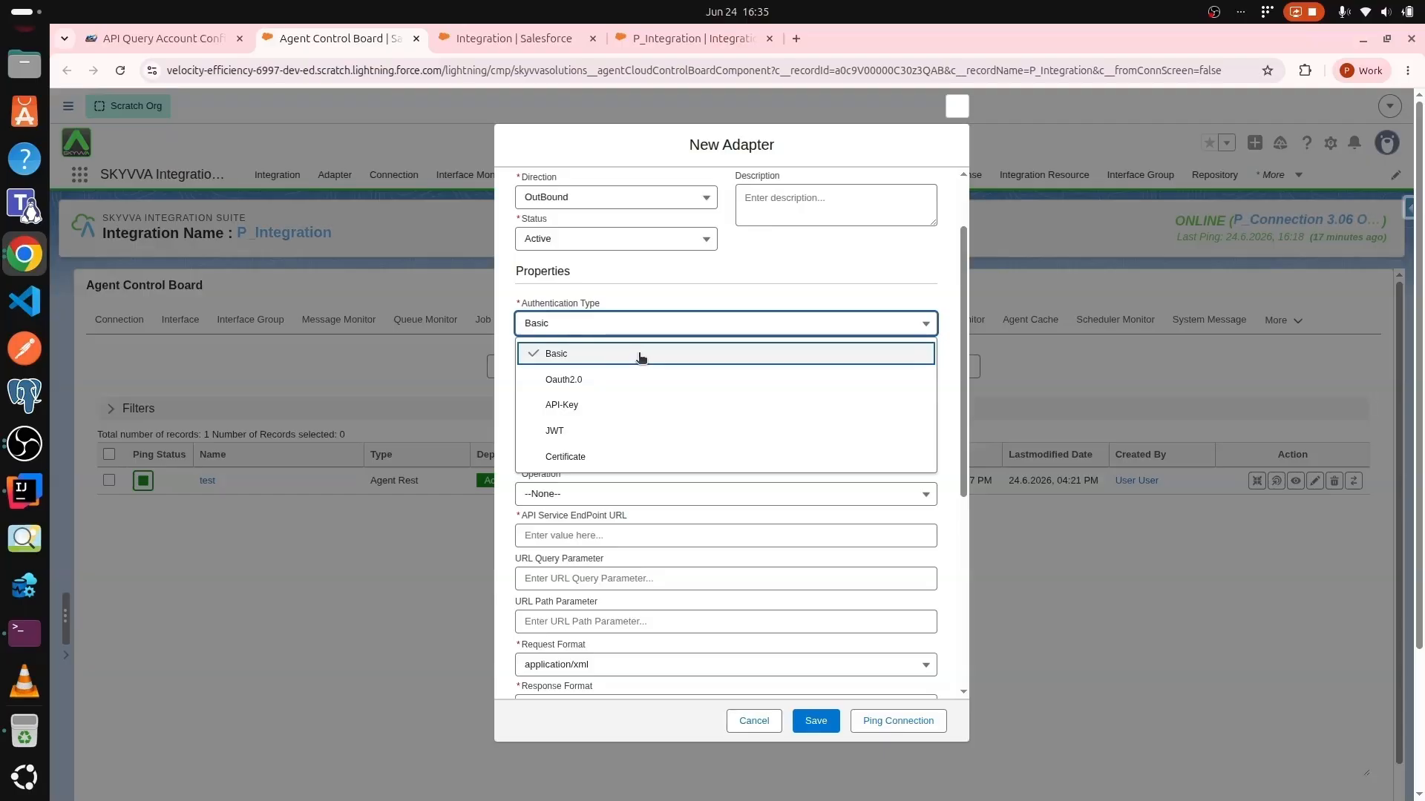
left_click(605, 352)
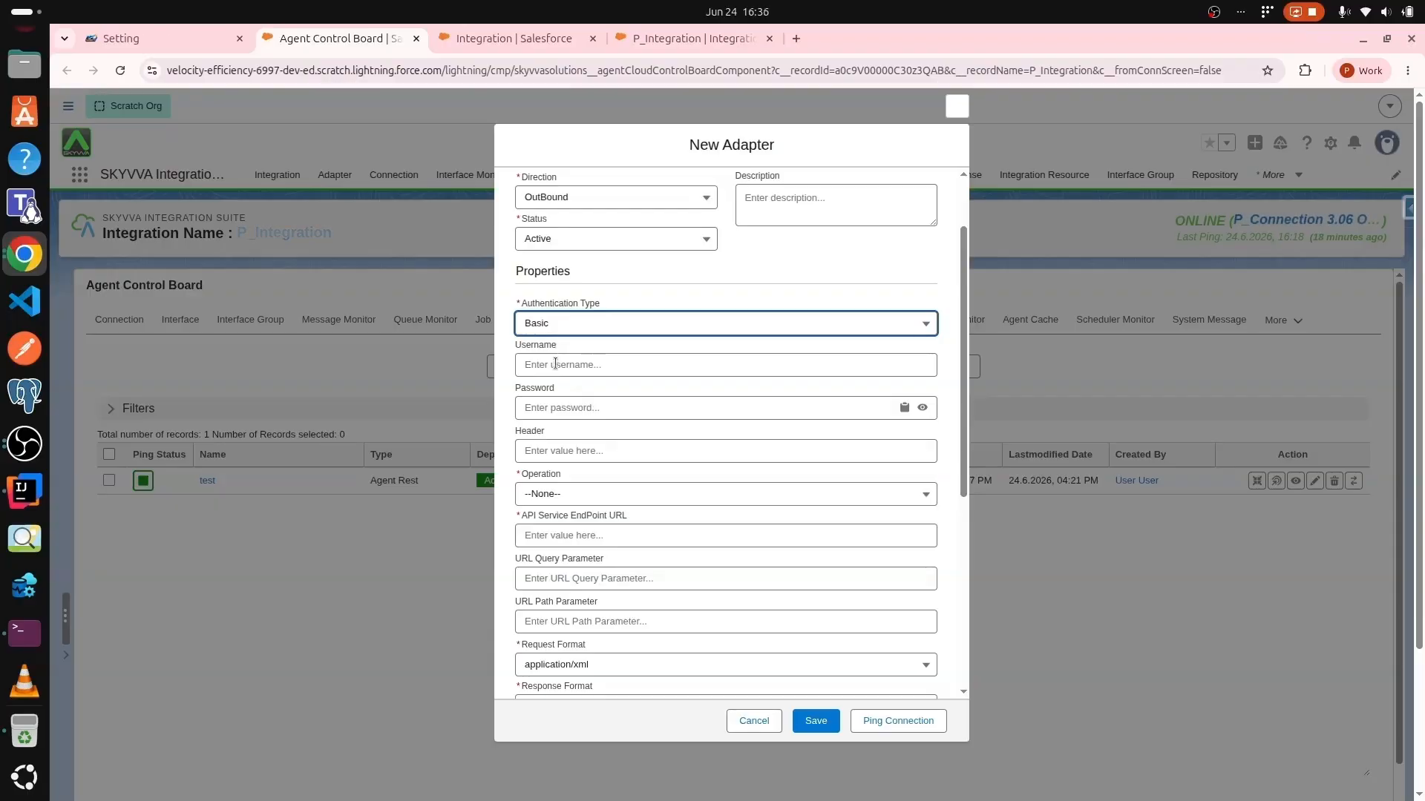
left_click(555, 364)
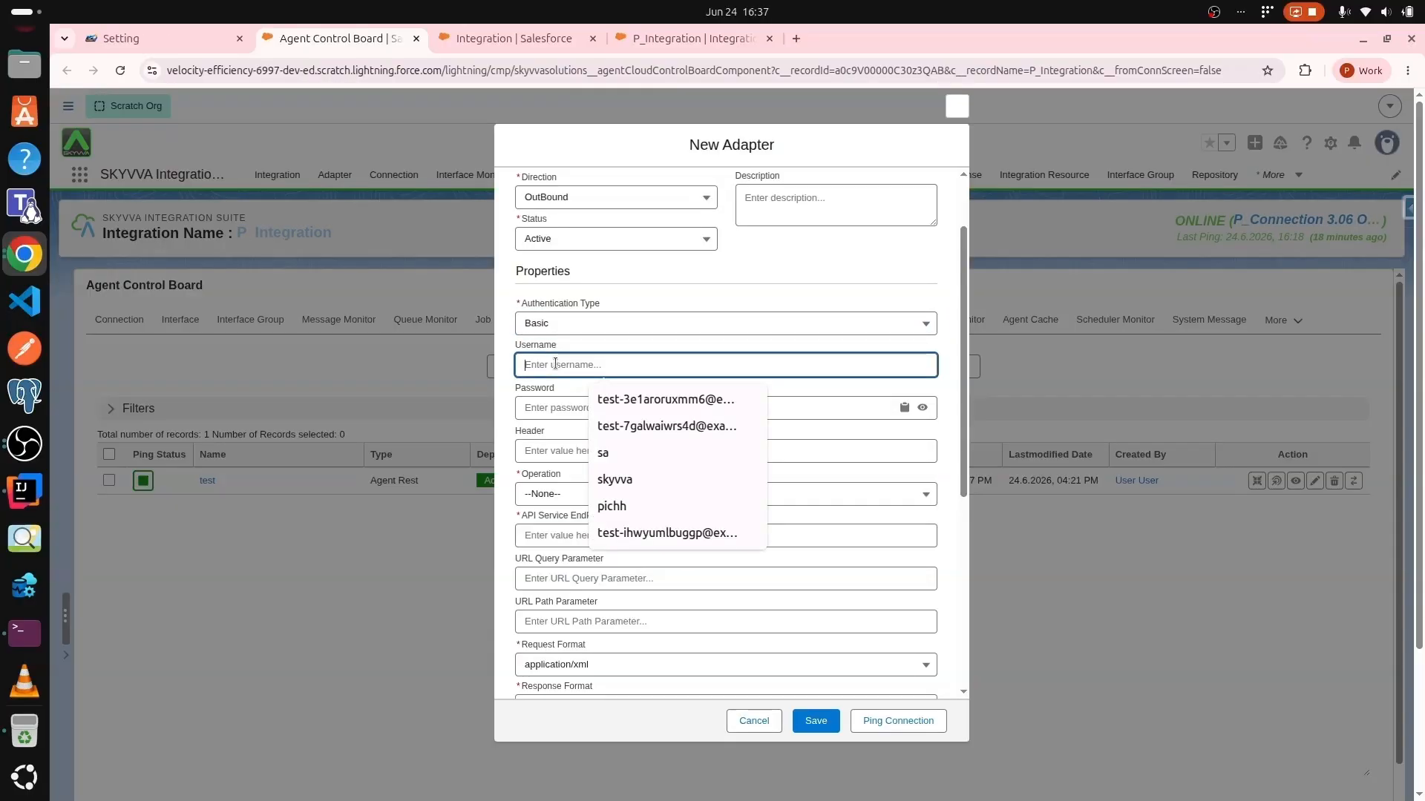
type("pichh")
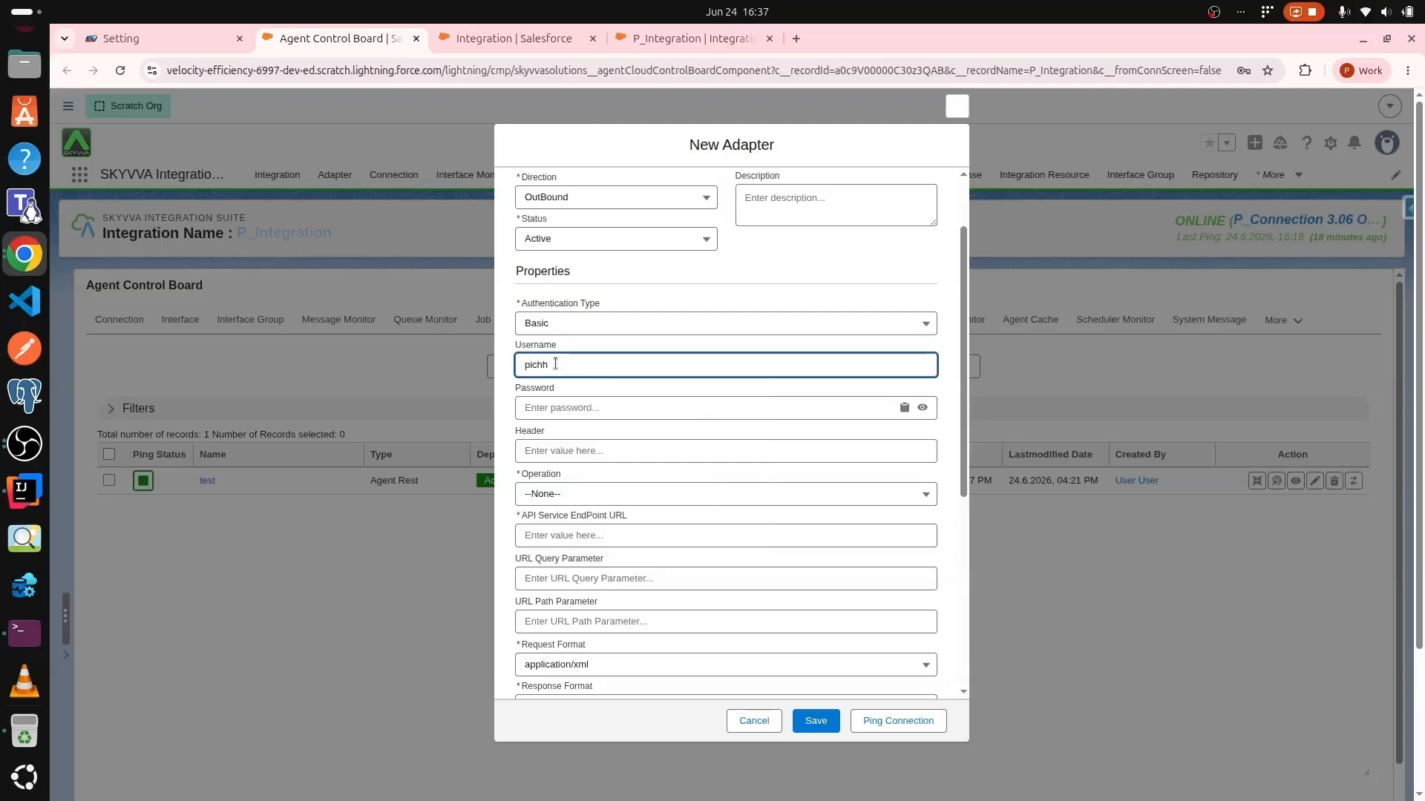
left_click(598, 407)
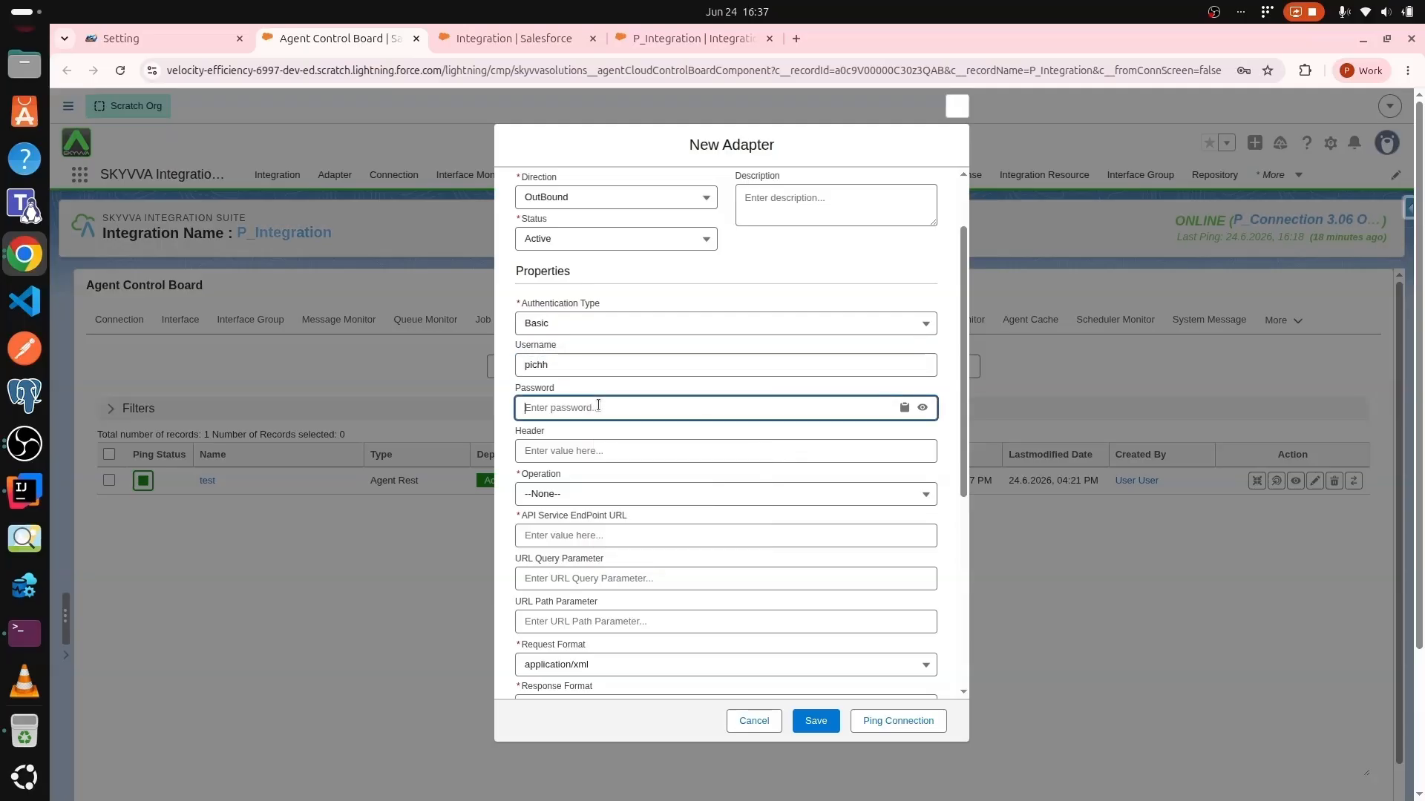
type("••••")
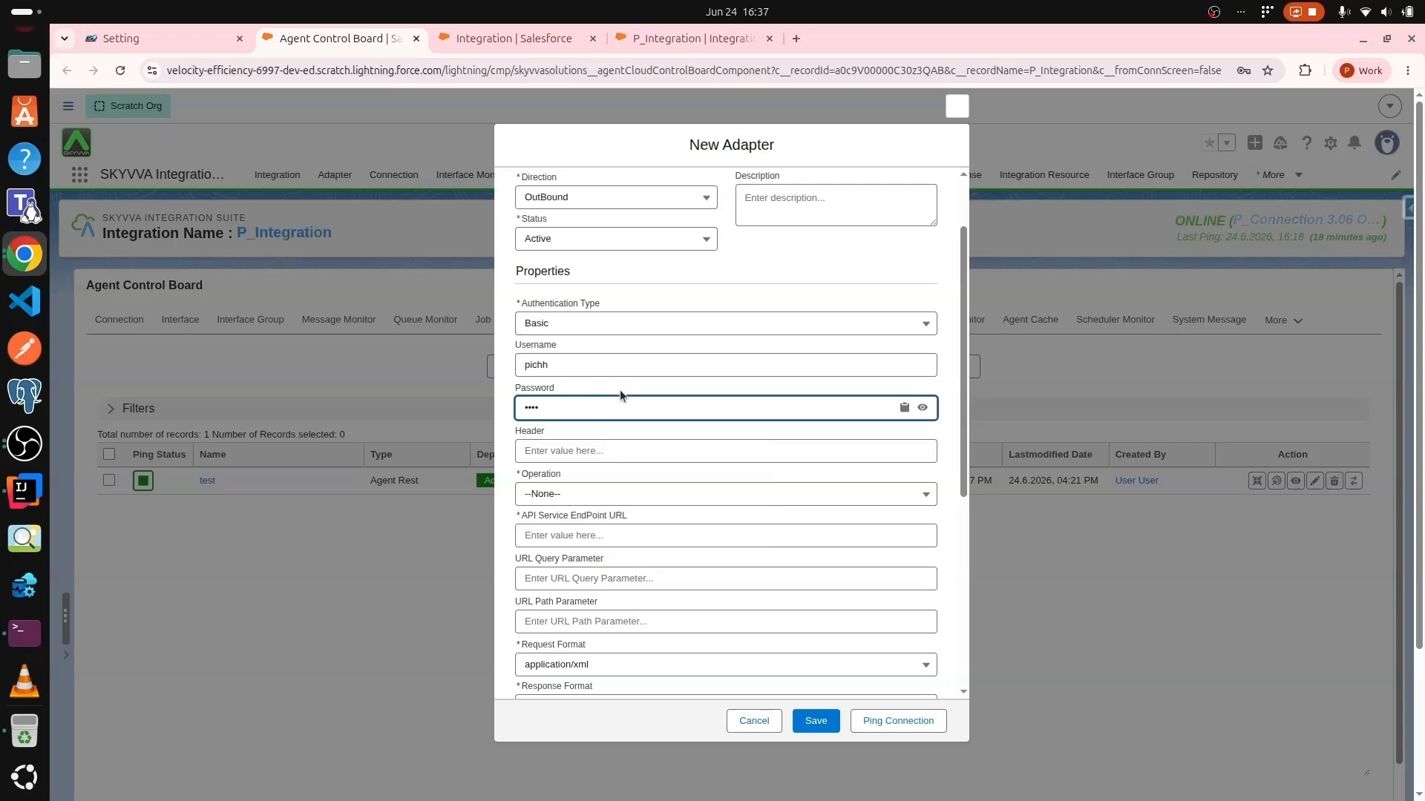
left_click(150, 38)
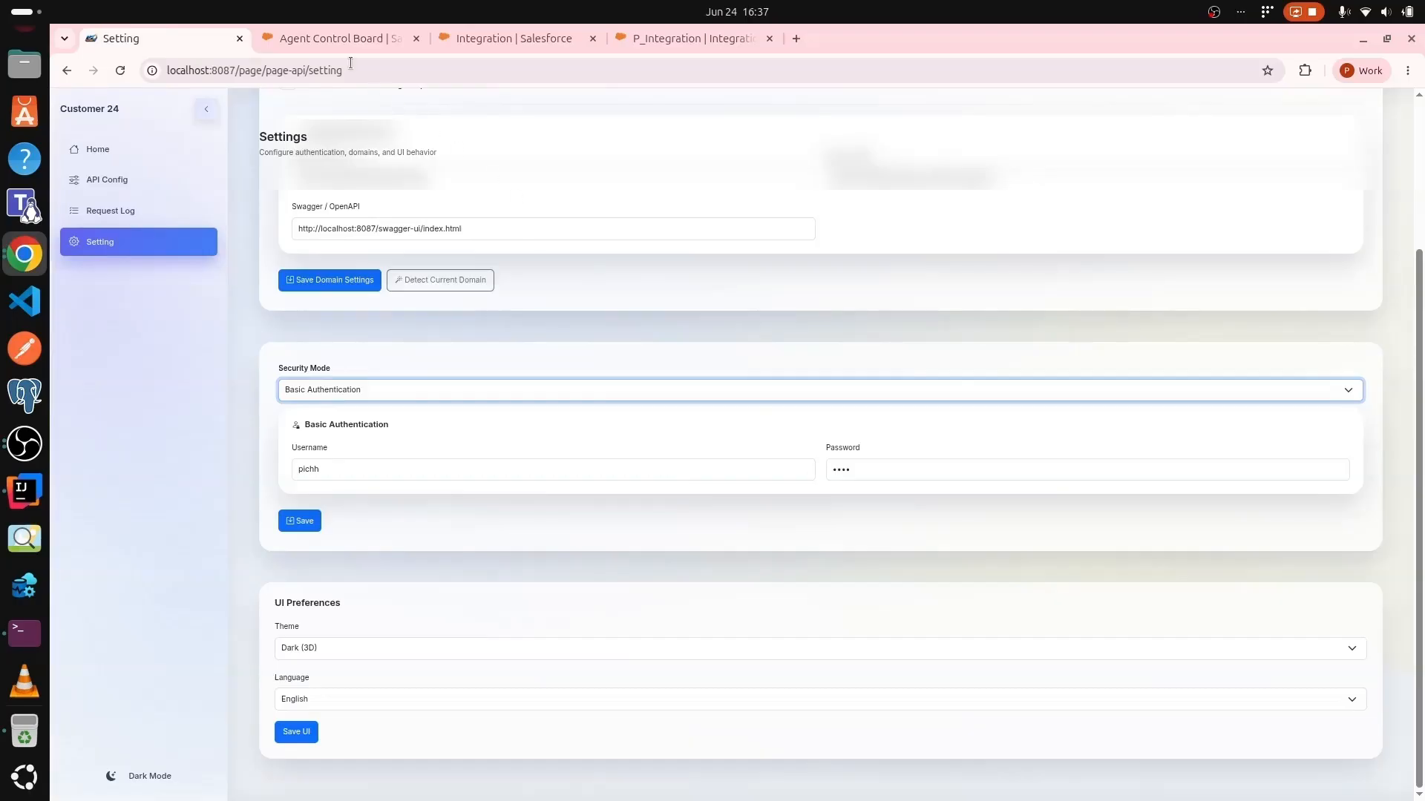
left_click(324, 37)
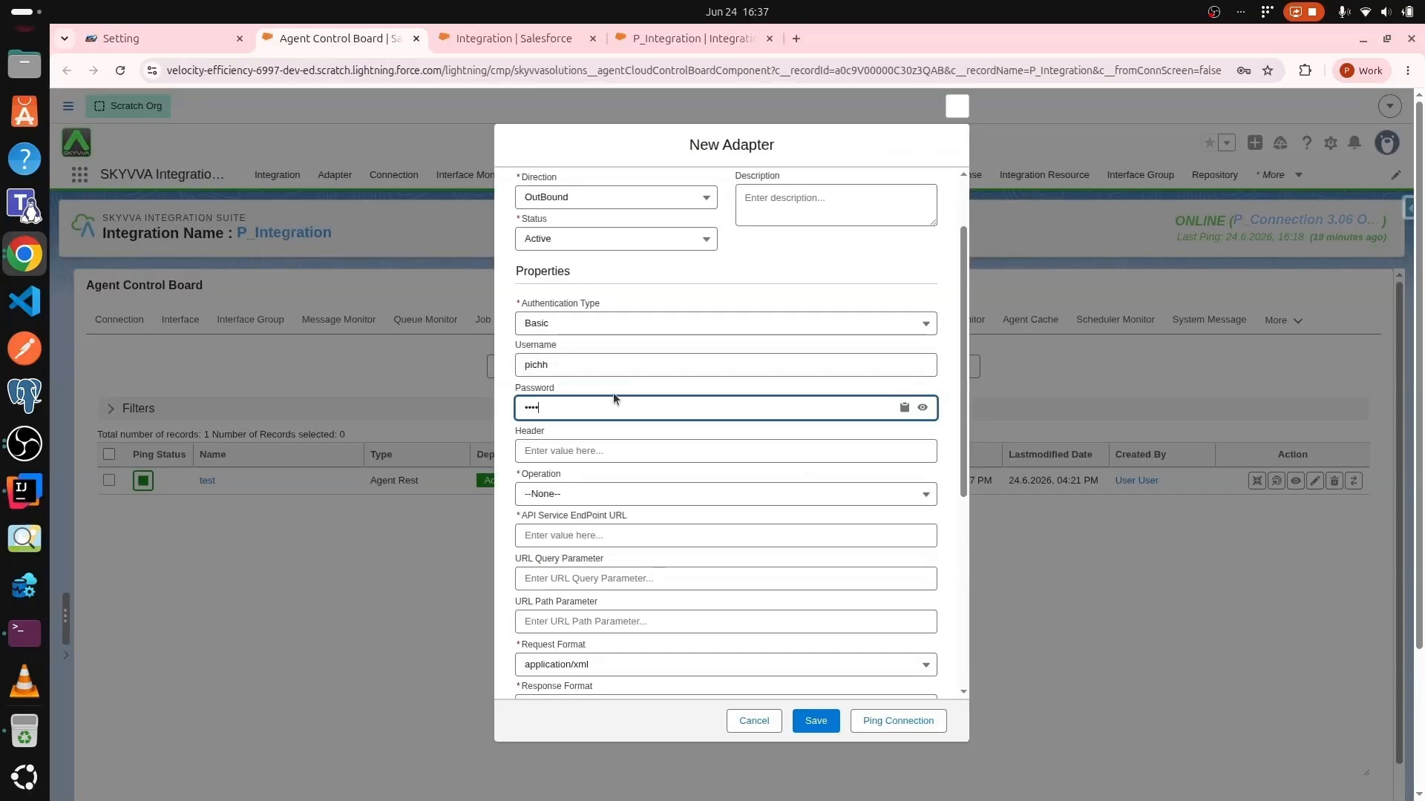
Set the authentication type to Oauth2.0 with the Username-Password Credential flow, and check the registered client on the API's Setting page
left_click(549, 327)
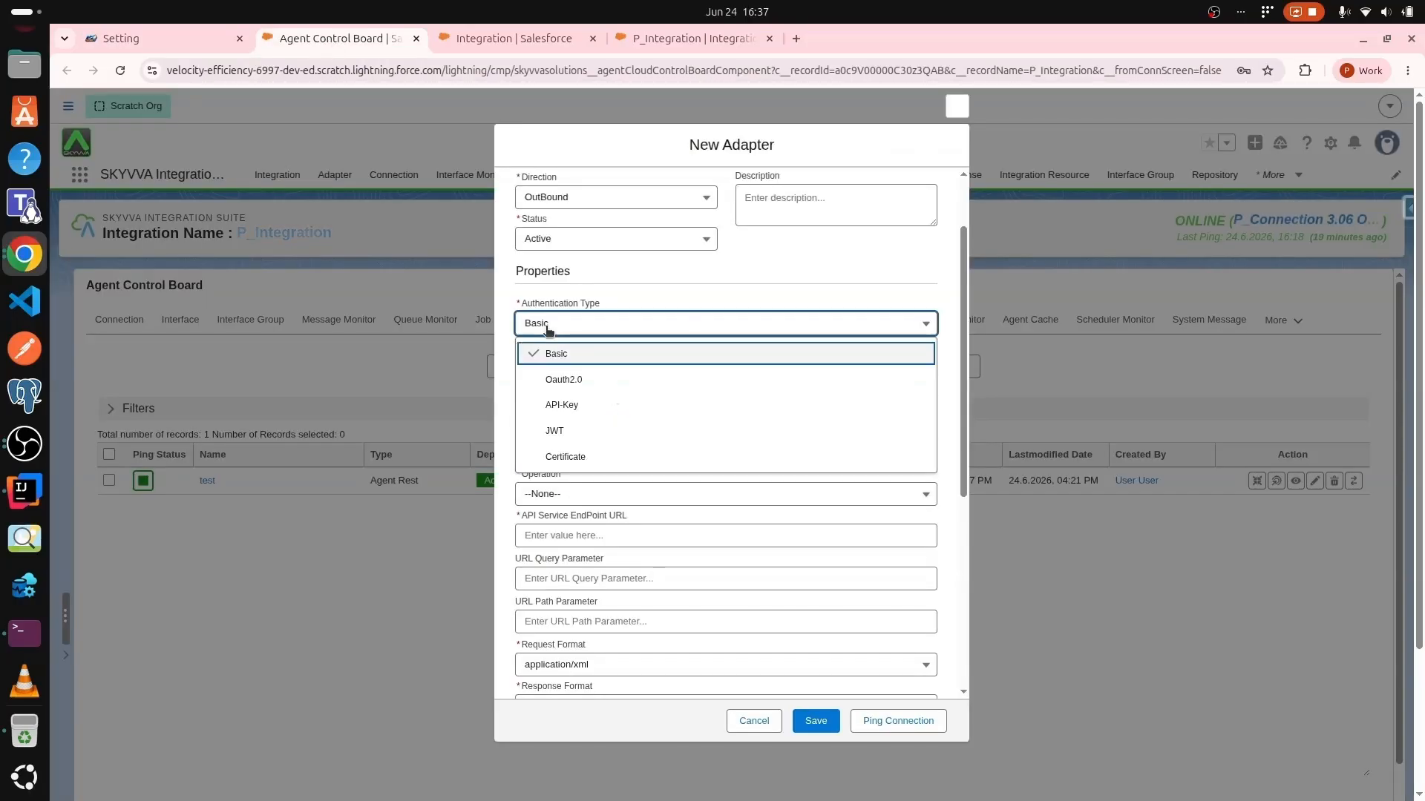
left_click(650, 385)
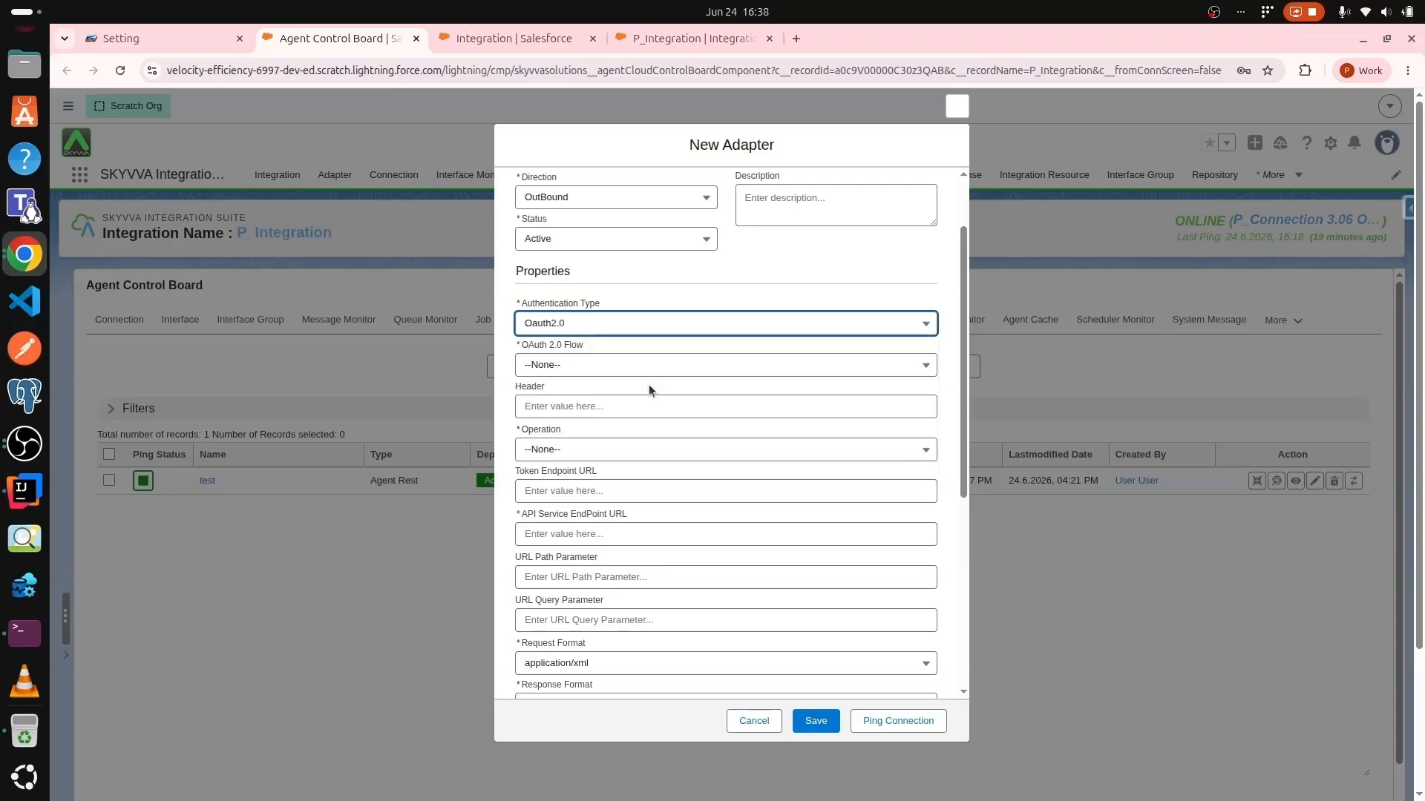
left_click(594, 363)
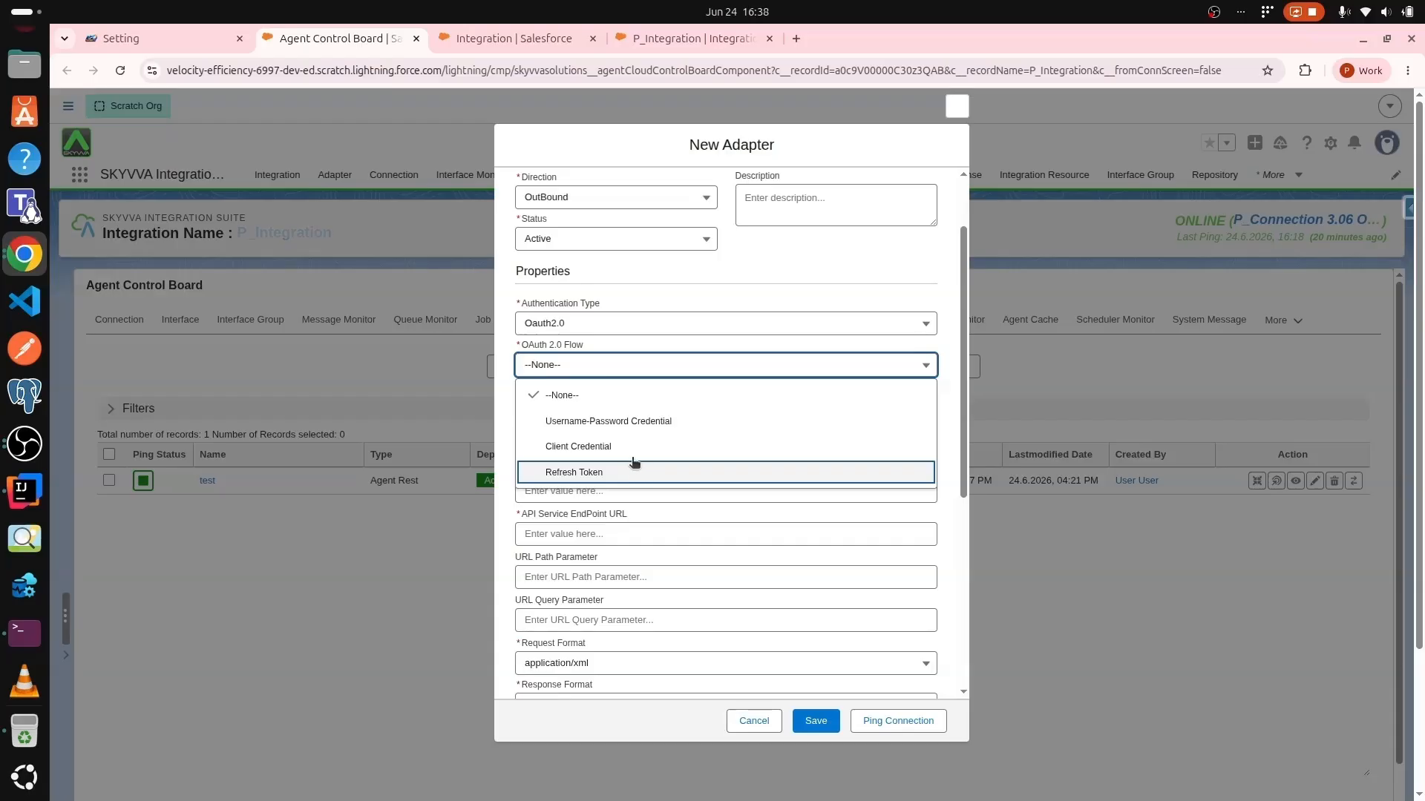
left_click(651, 423)
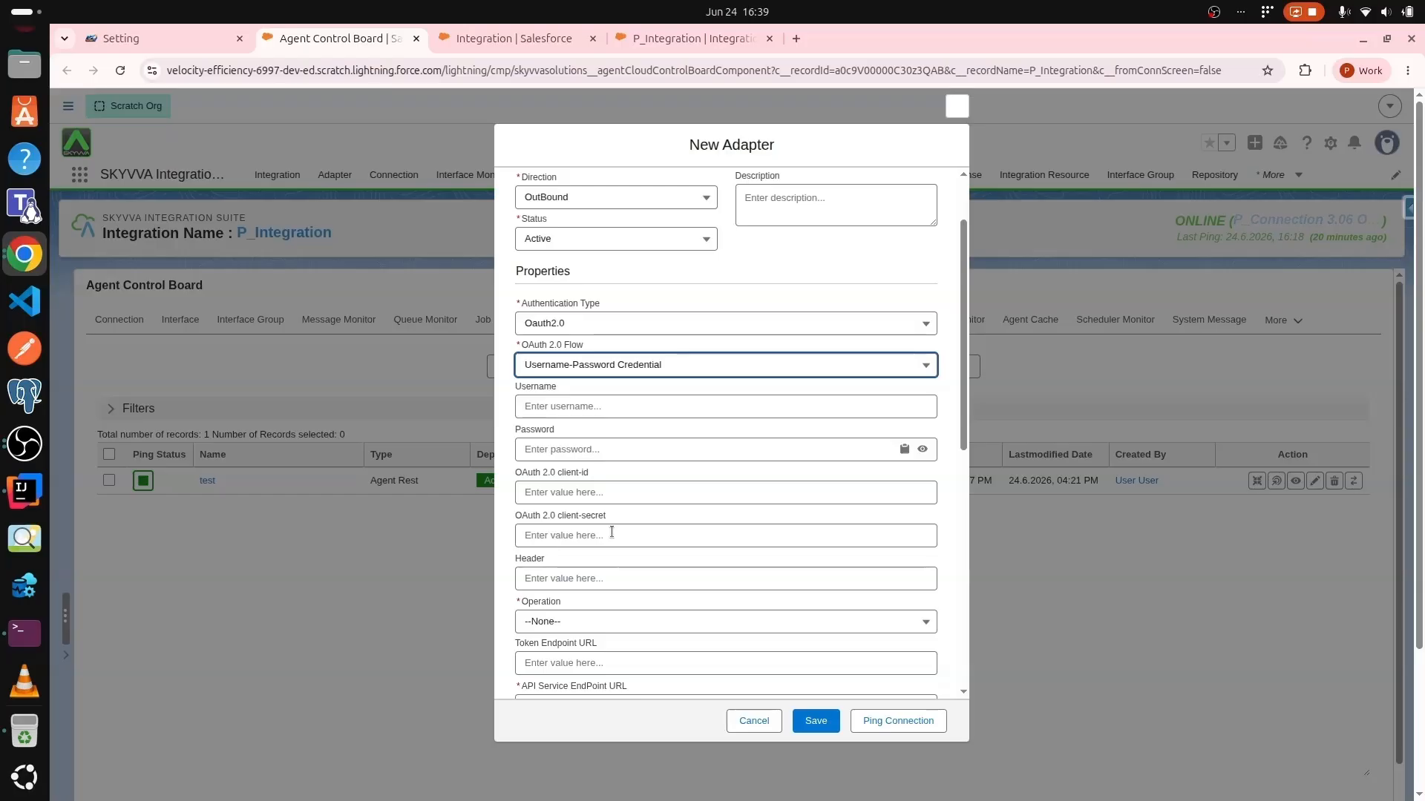
left_click(148, 37)
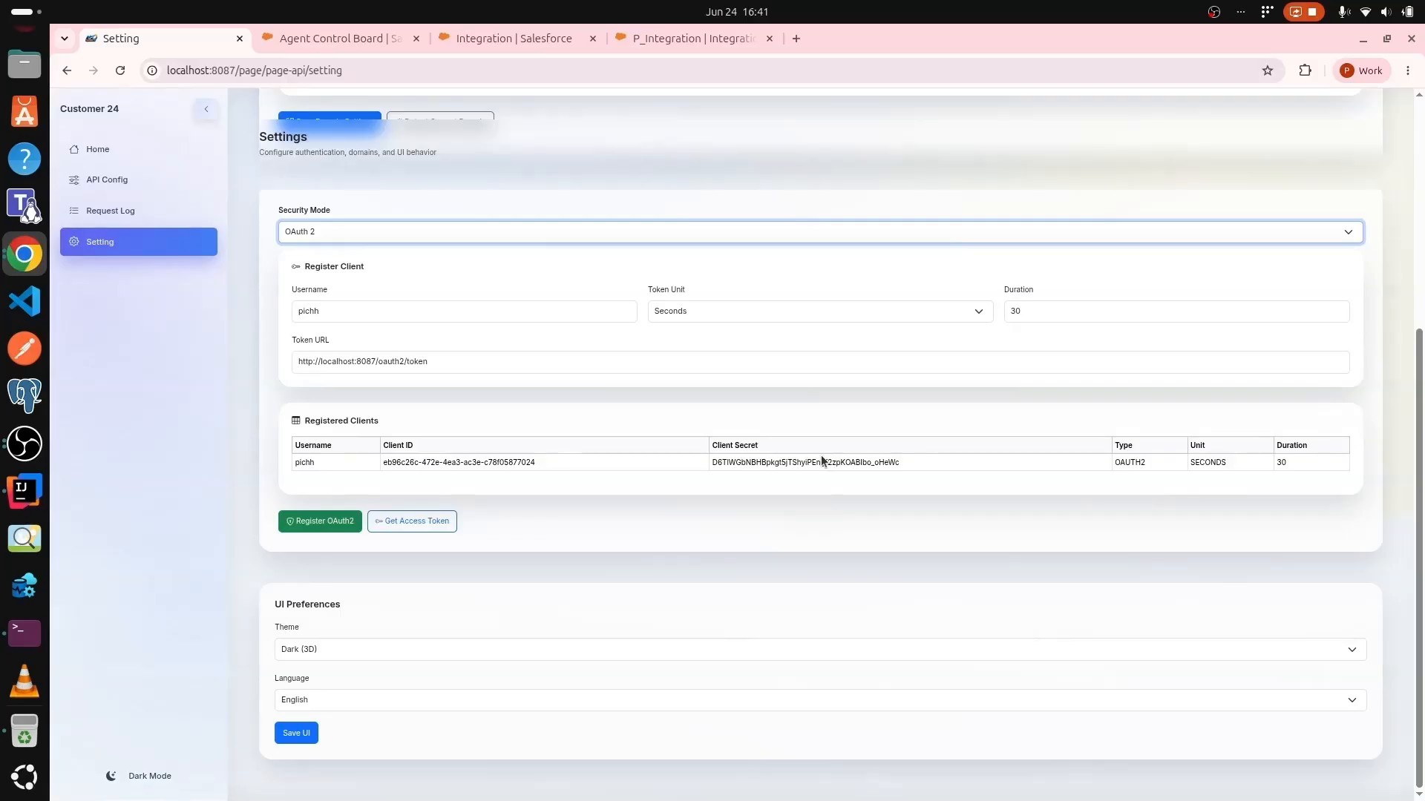
left_click(338, 38)
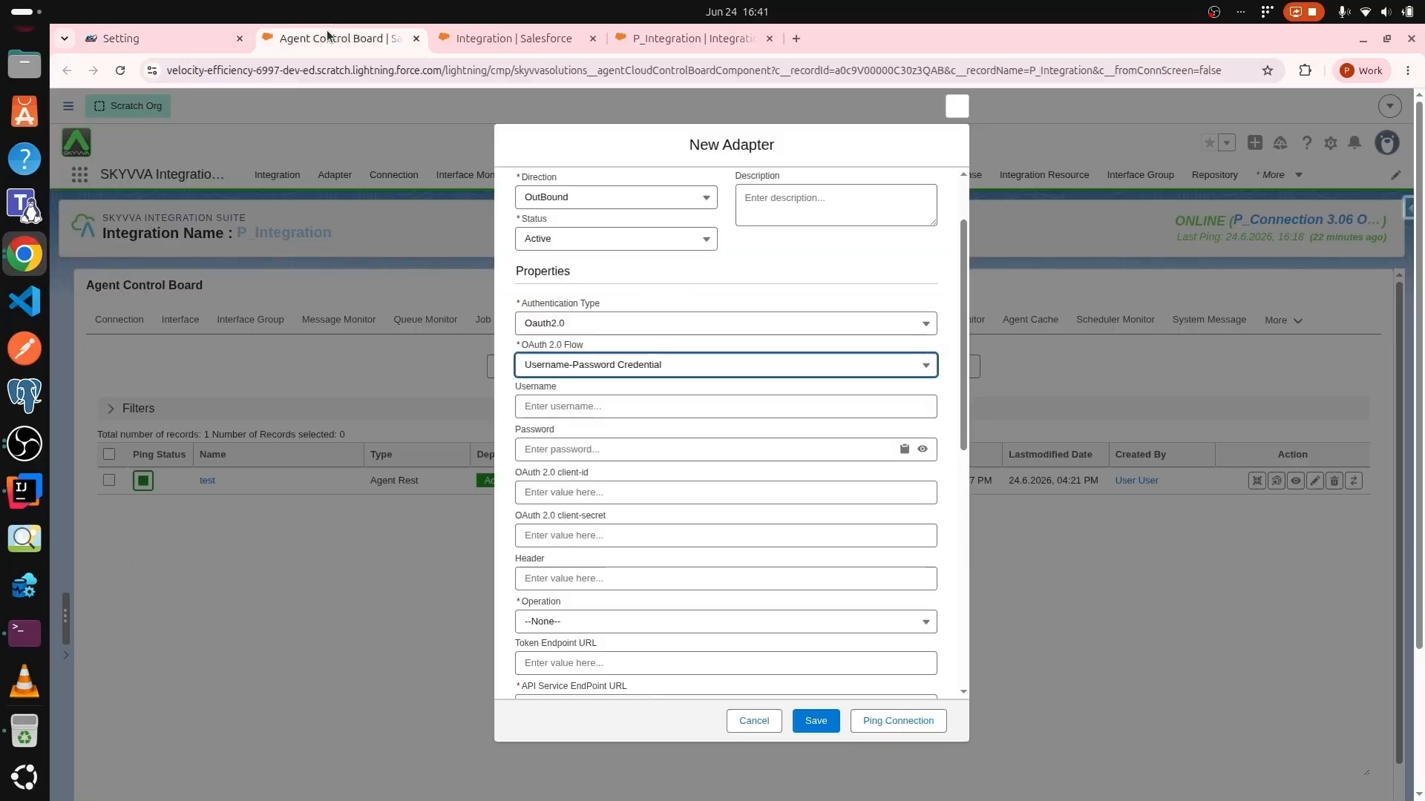
Change the adapter's OAuth 2.0 flow to Client Credential
left_click(574, 366)
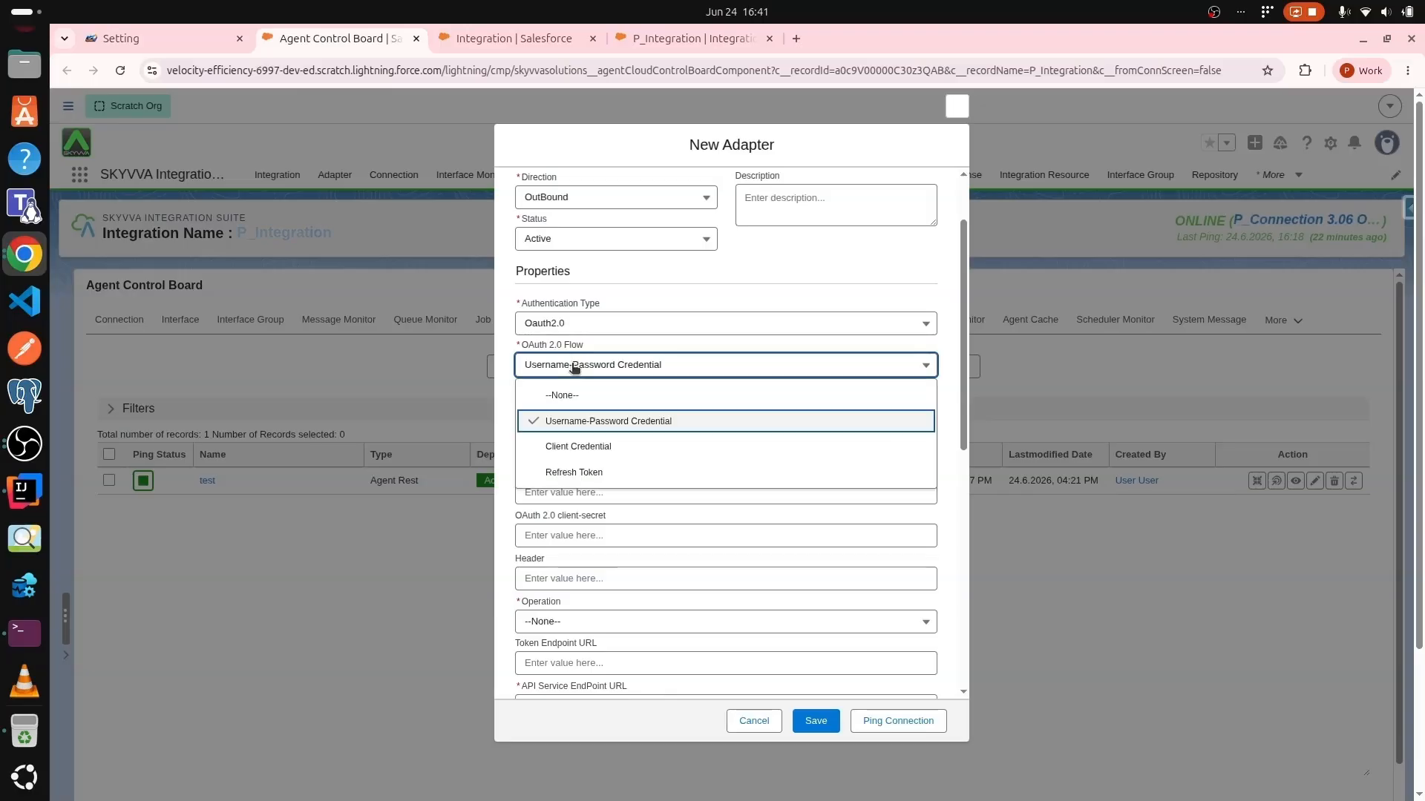
left_click(649, 447)
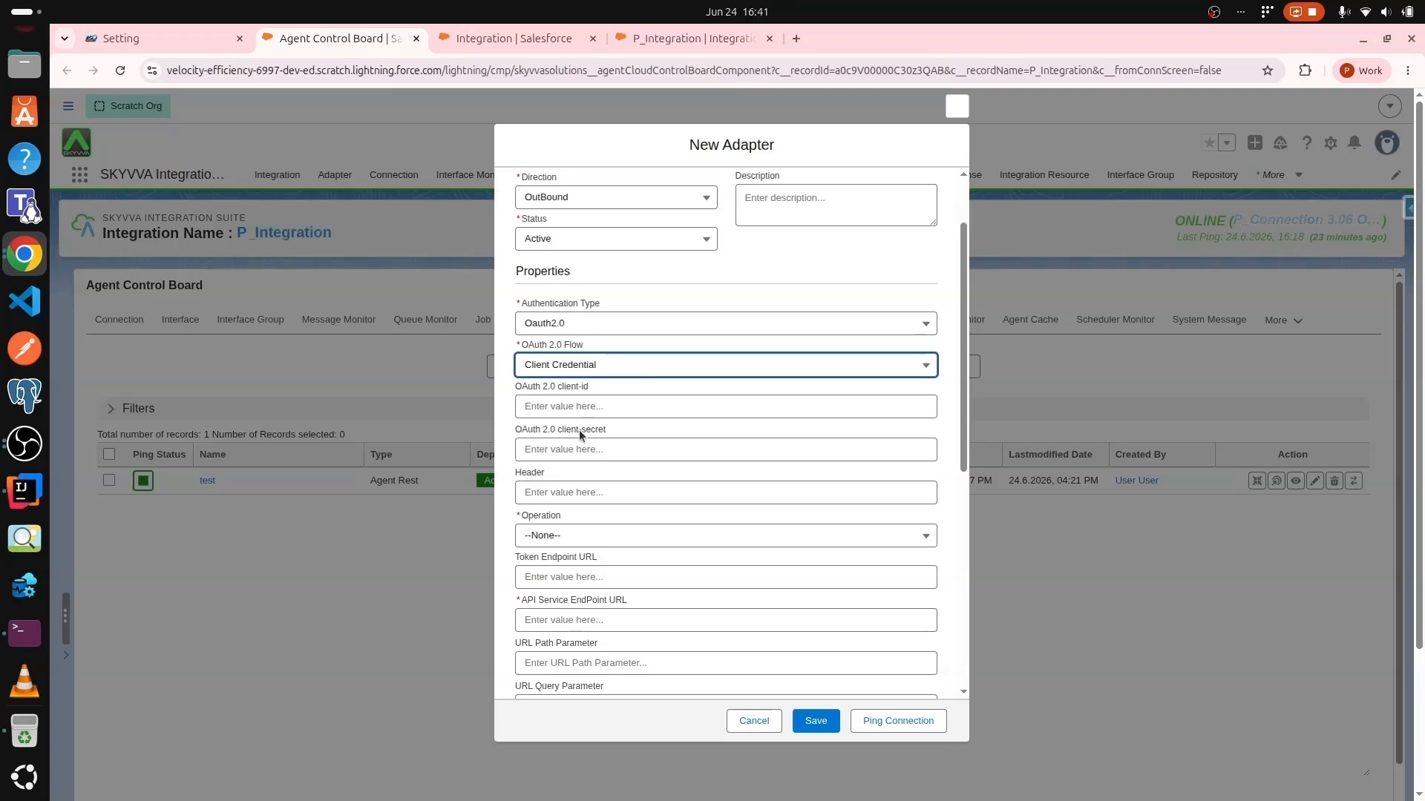
key("shift+Tab")
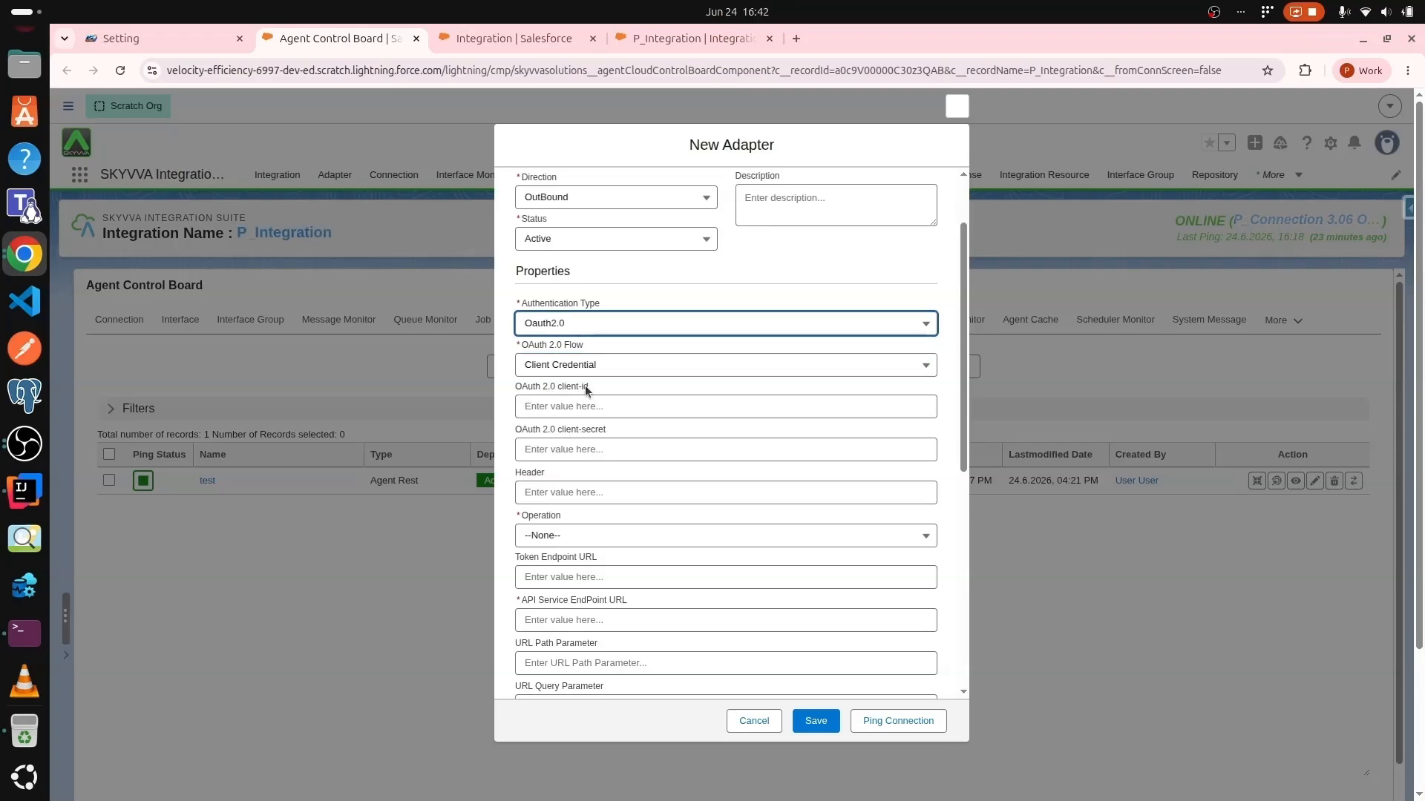
Change the OAuth 2.0 flow to Refresh Token, and obtain the access and refresh tokens with the password grant on the API's Setting page
left_click(575, 366)
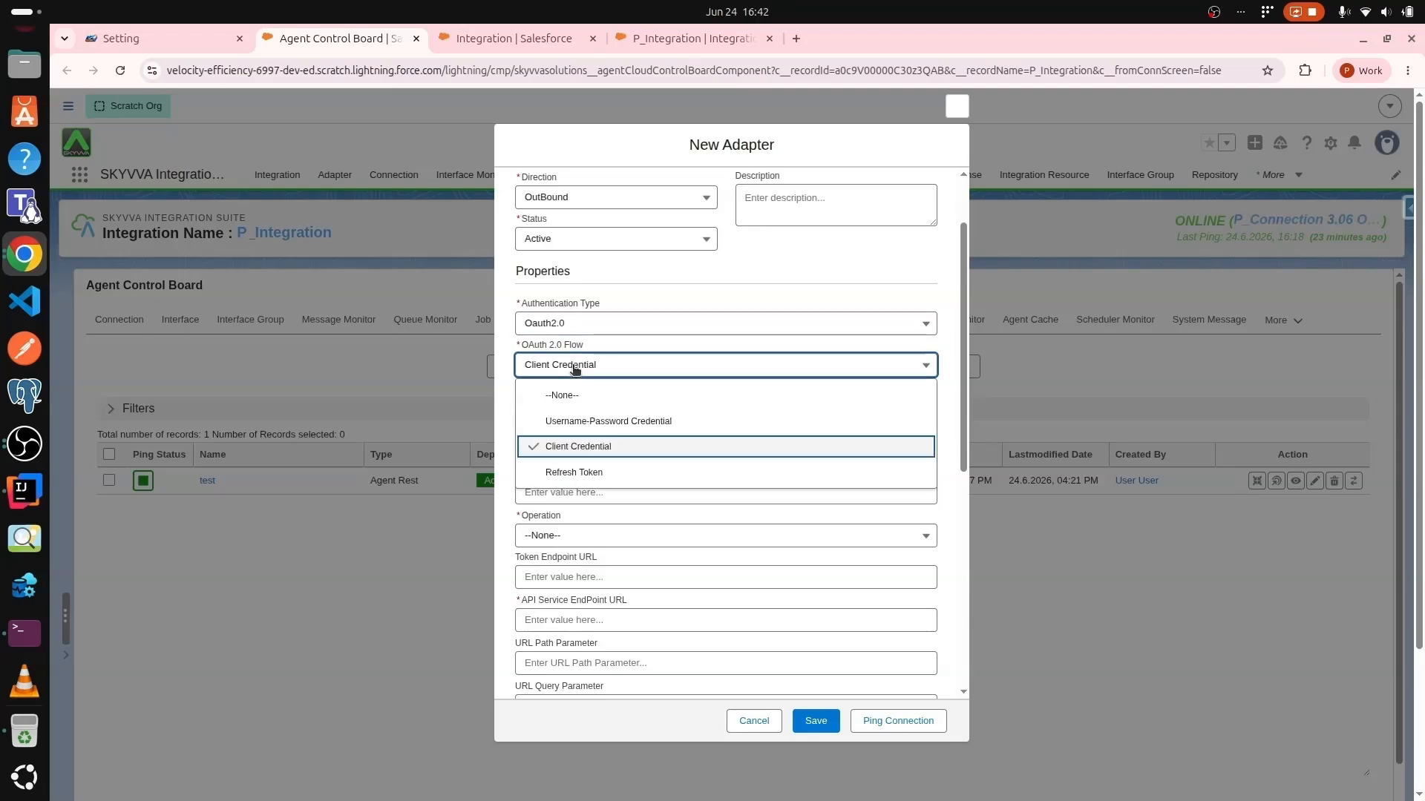
left_click(594, 474)
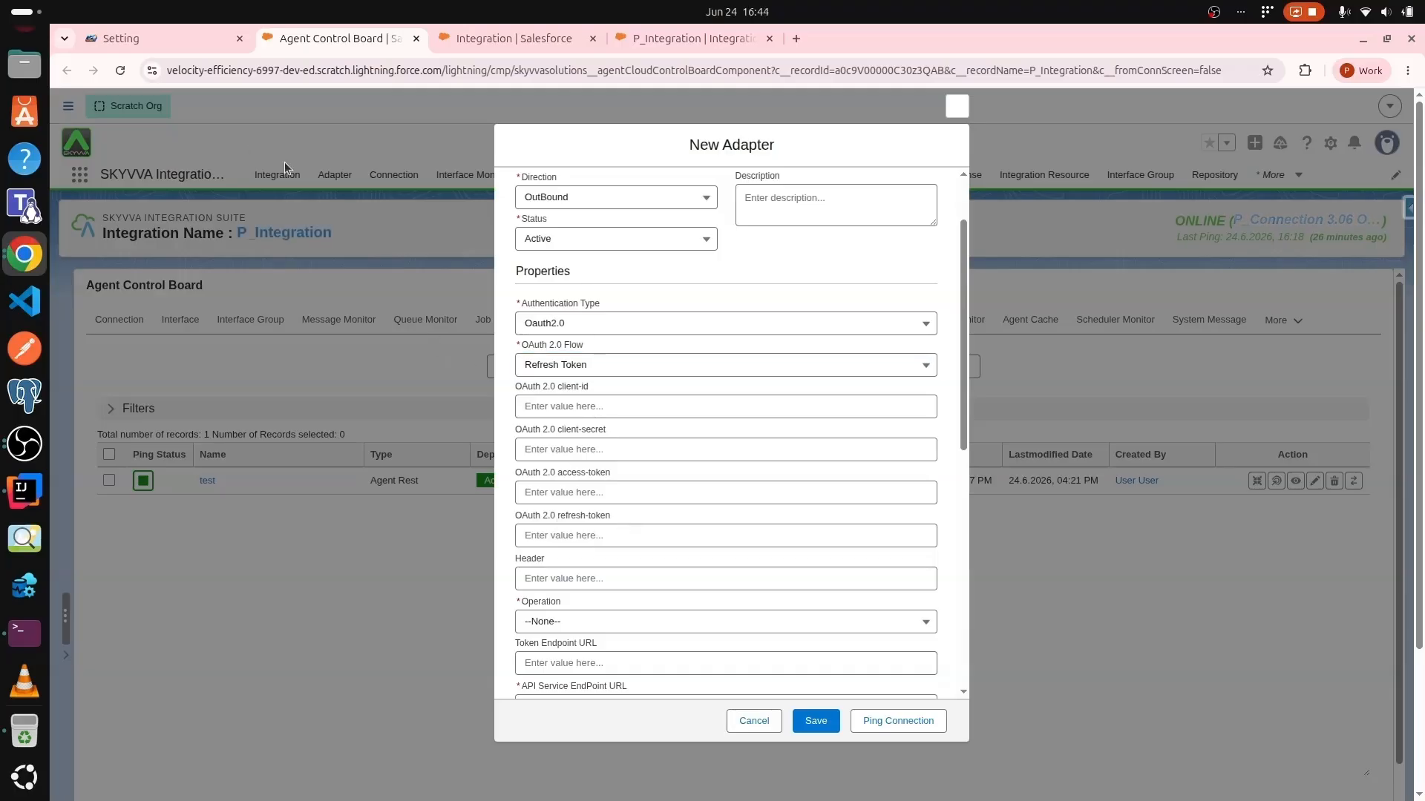
left_click(116, 41)
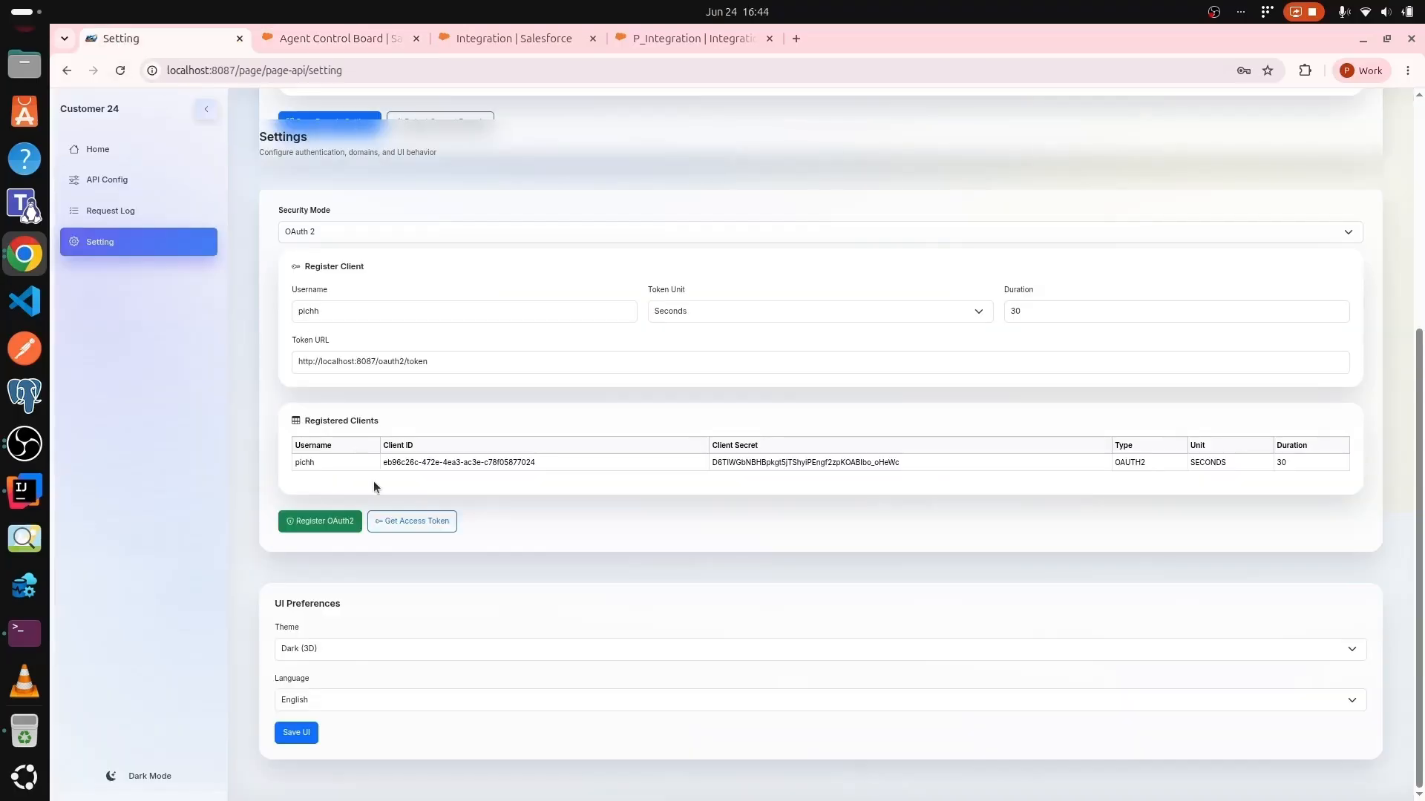
left_click(418, 520)
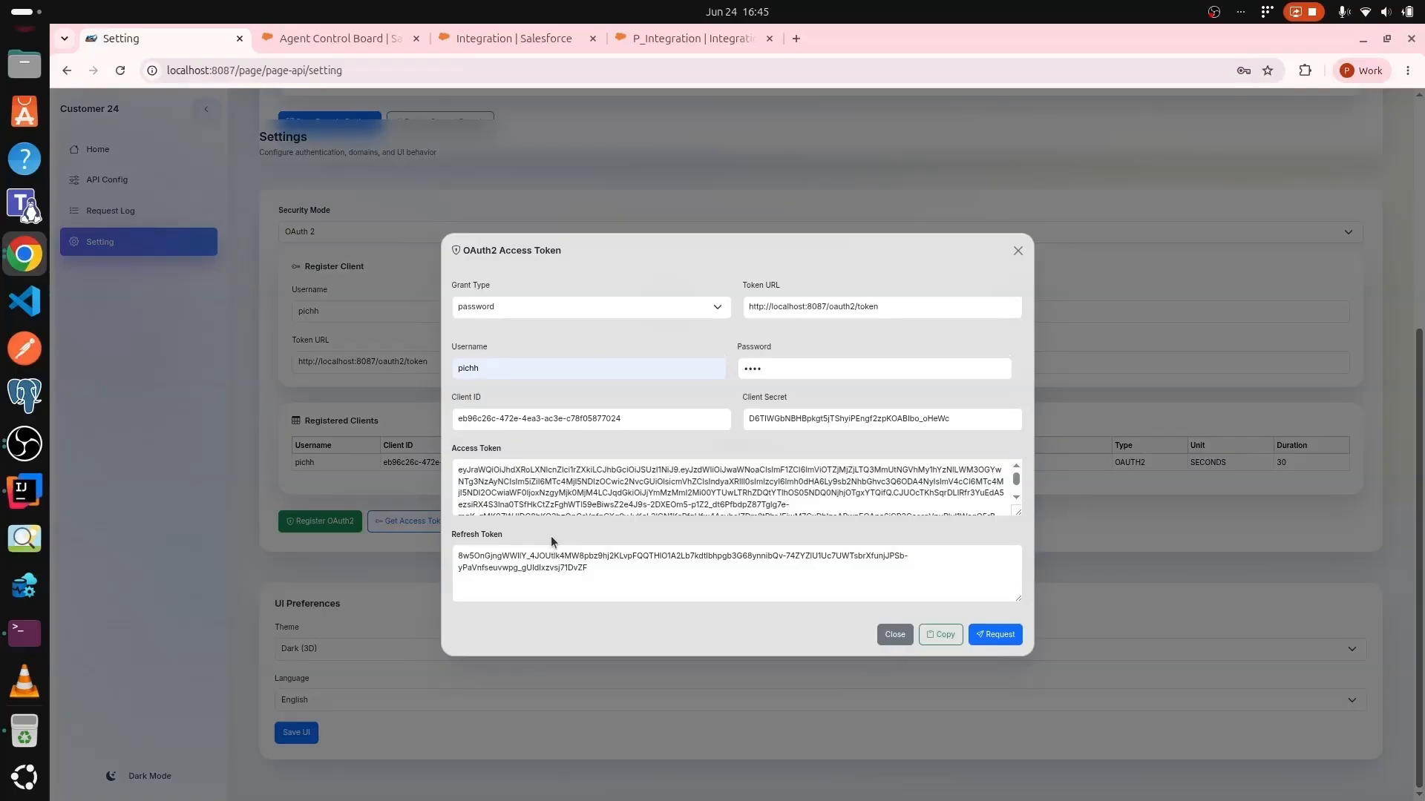
left_click(319, 43)
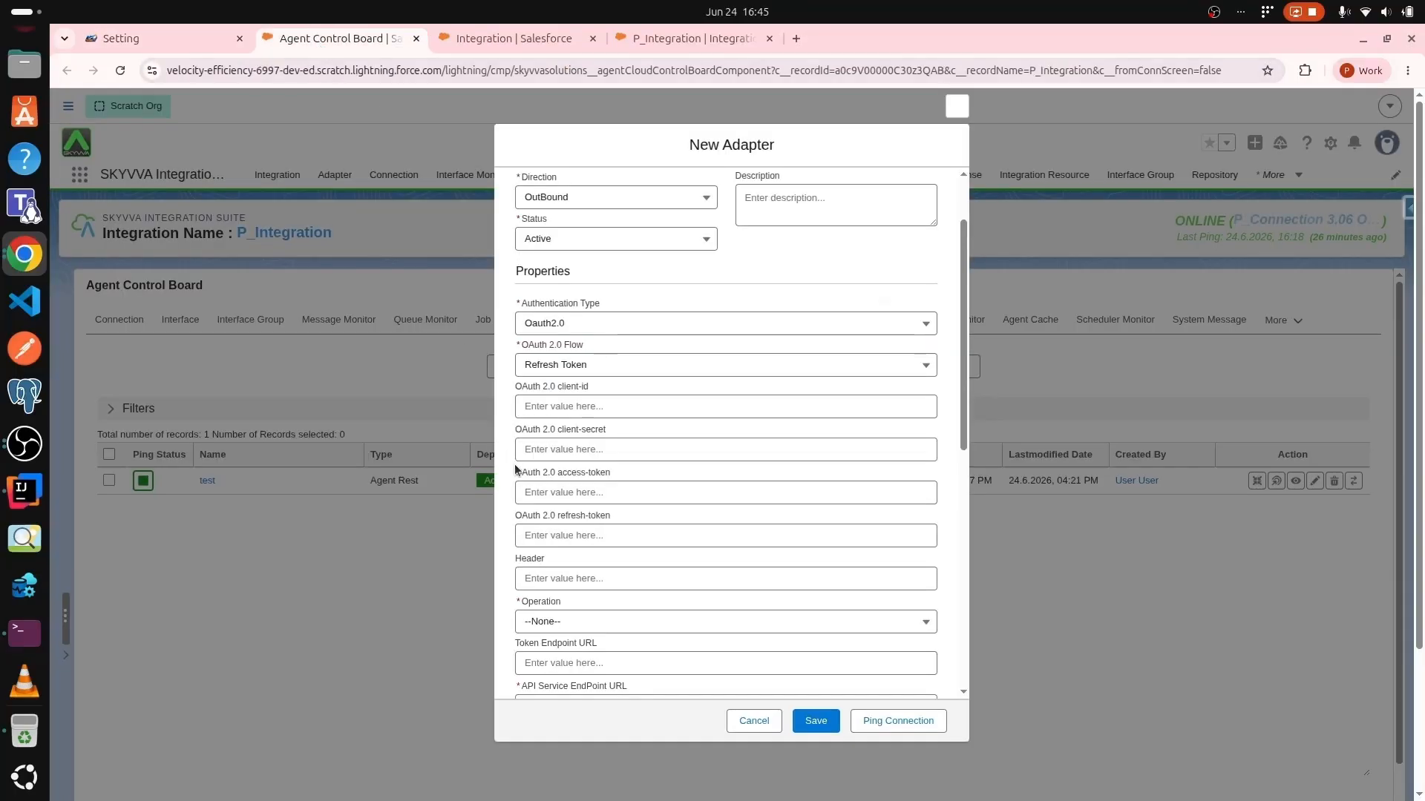
Set the adapter's authentication type to API-Key and keep the API key added to the Header
left_click(605, 321)
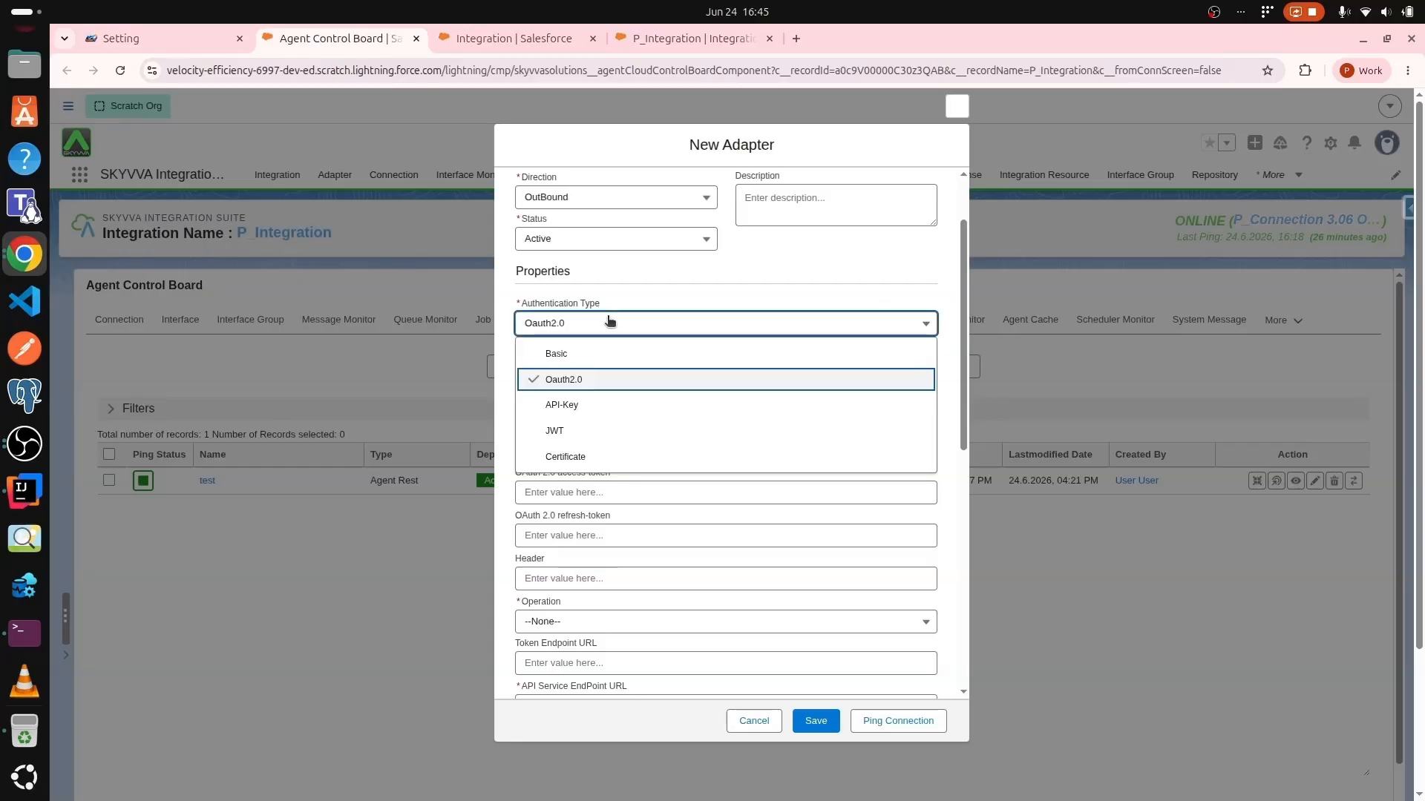
left_click(634, 407)
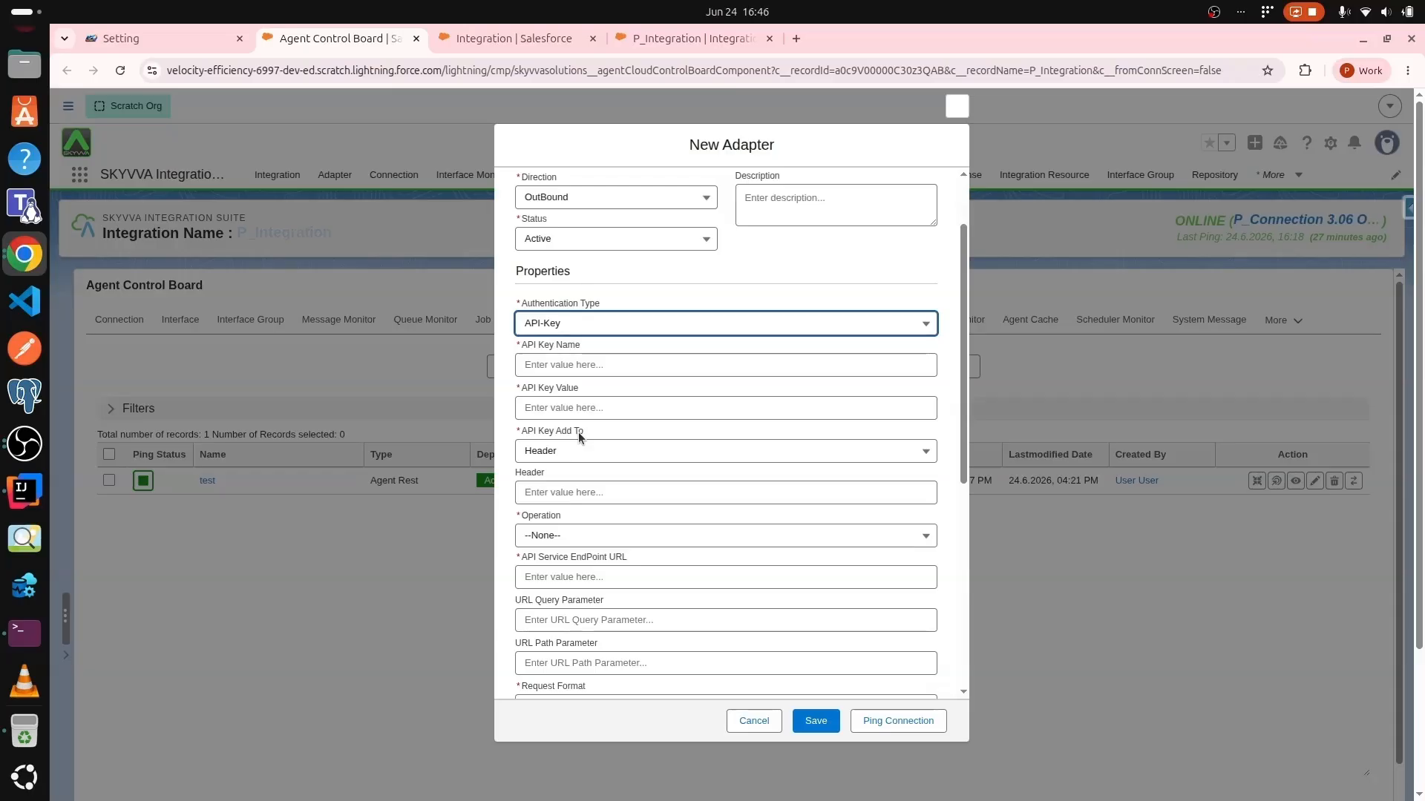
left_click(582, 452)
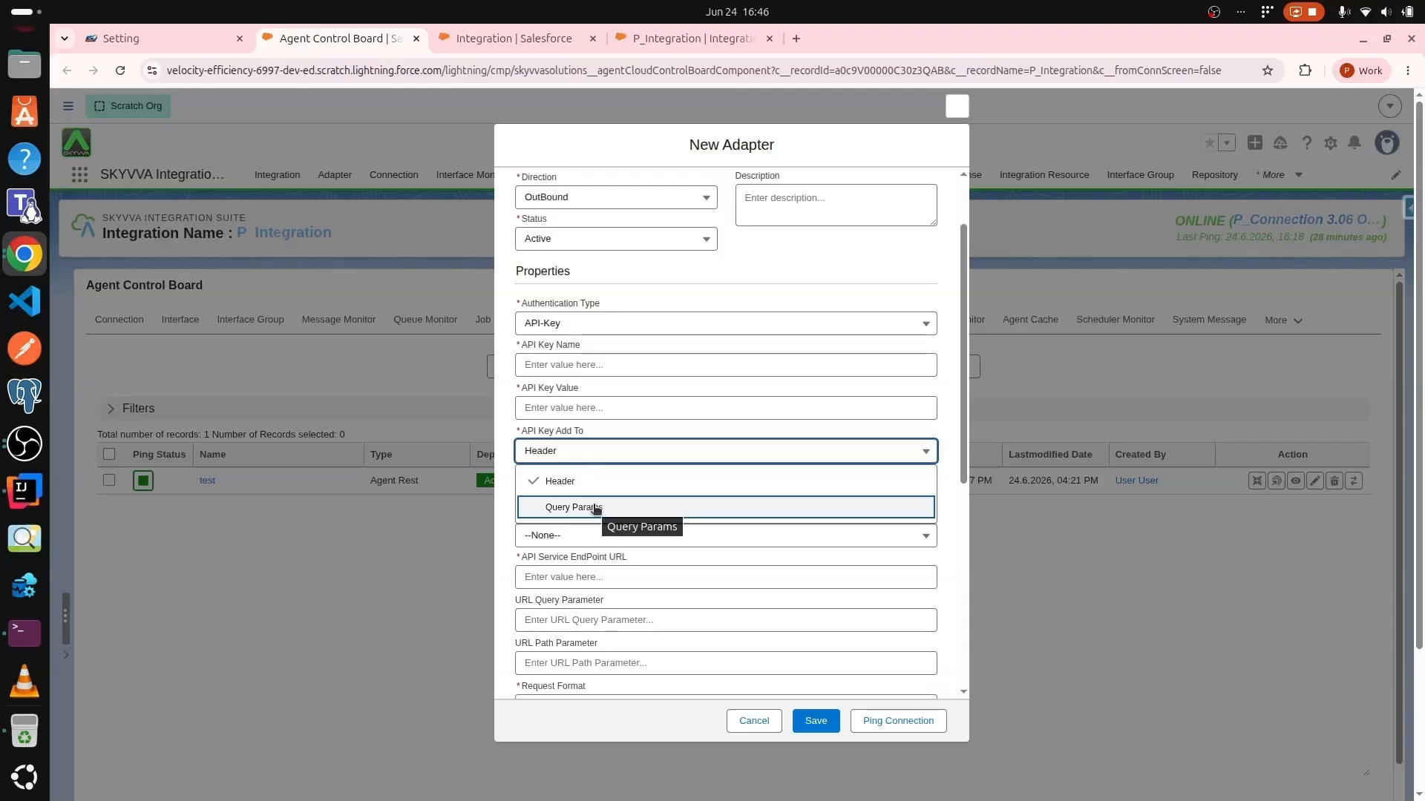
left_click(620, 454)
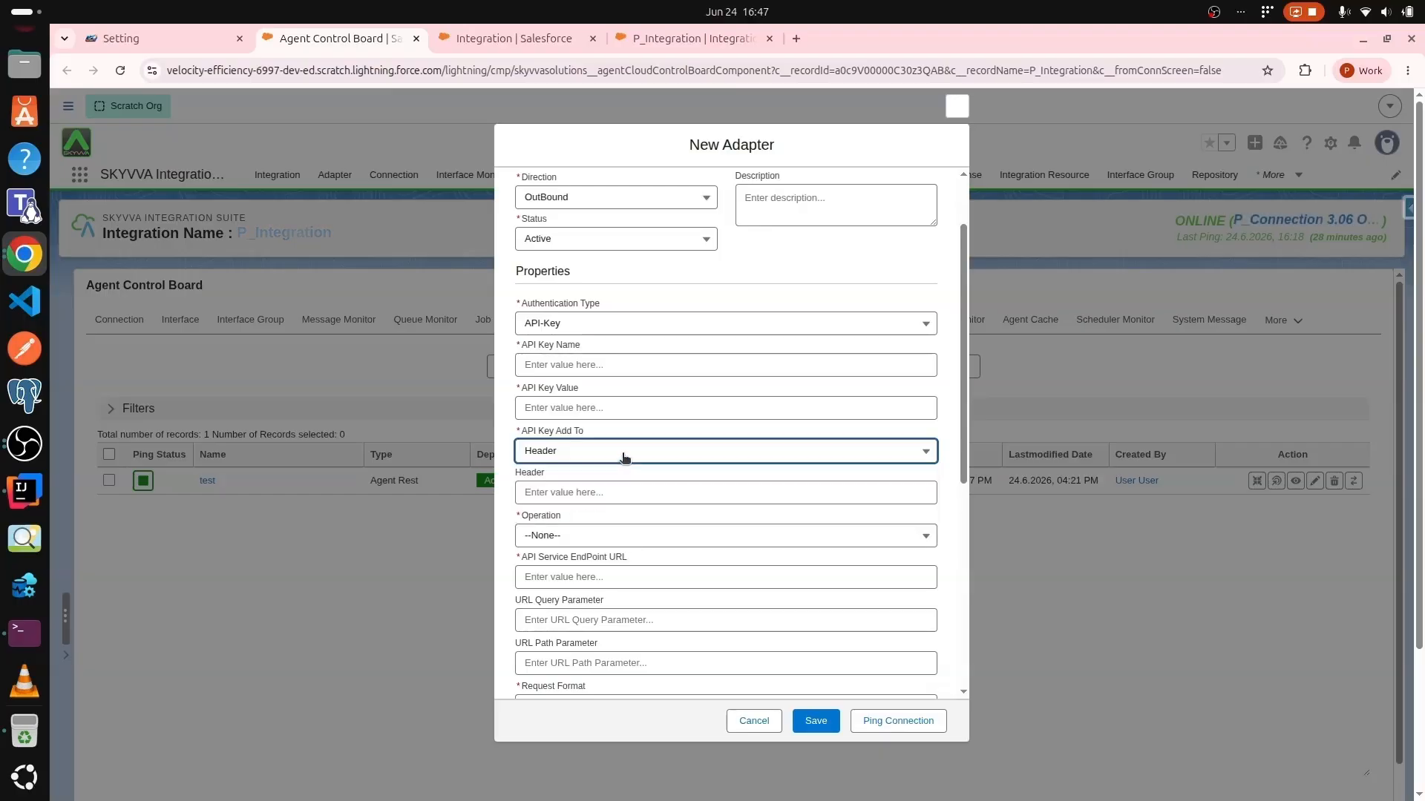
Switch the adapter's authentication type to JWT and on to Certificate, checking the settings each type offers
left_click(596, 327)
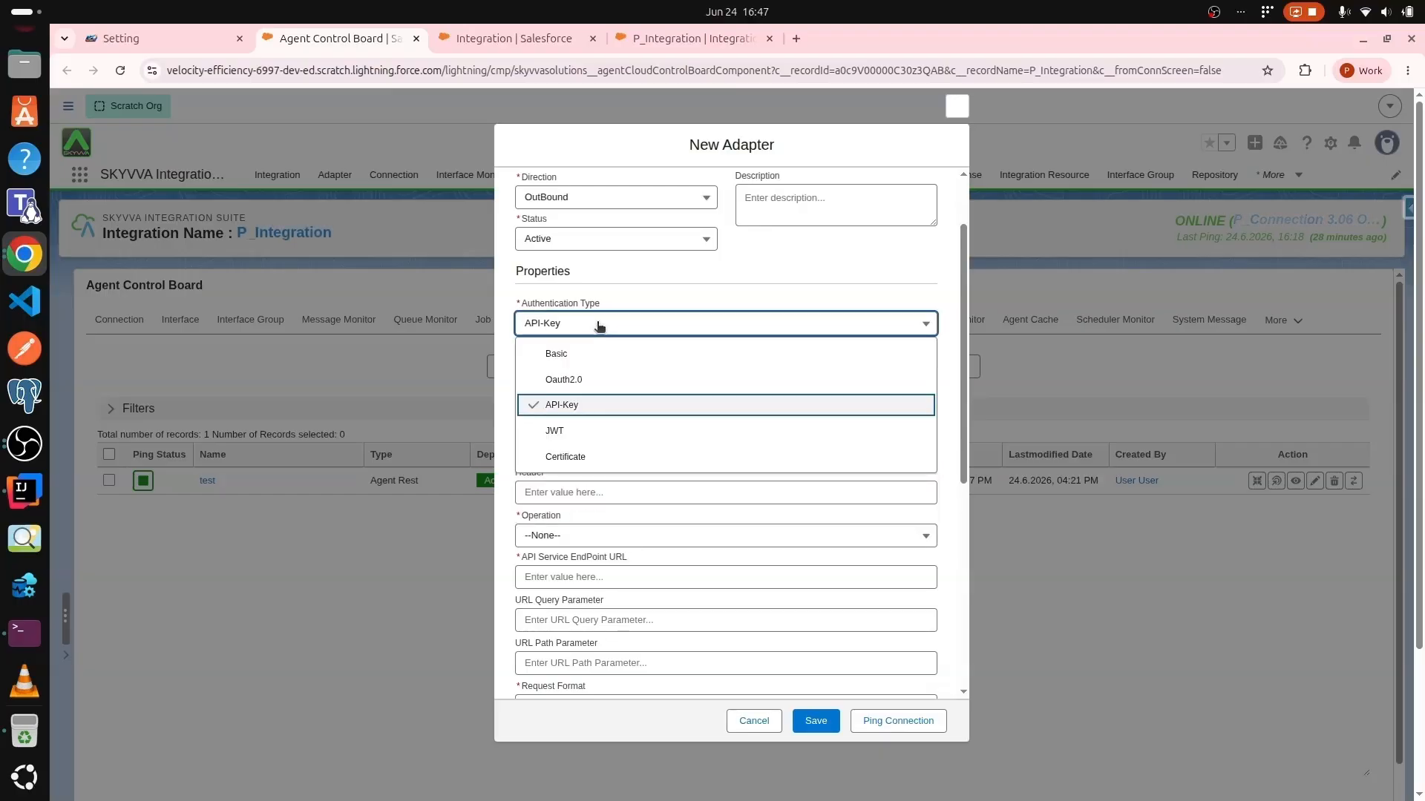
left_click(573, 433)
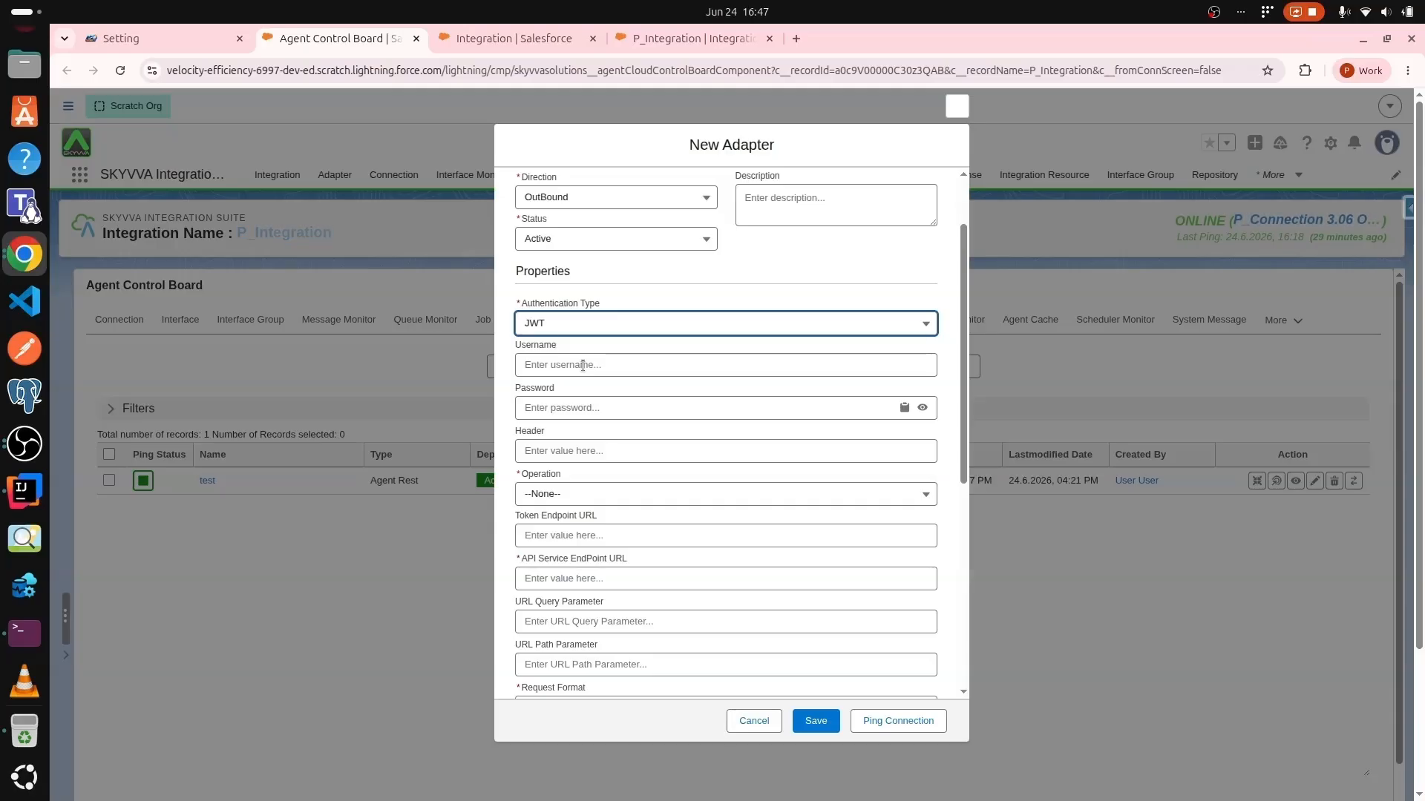
left_click(568, 331)
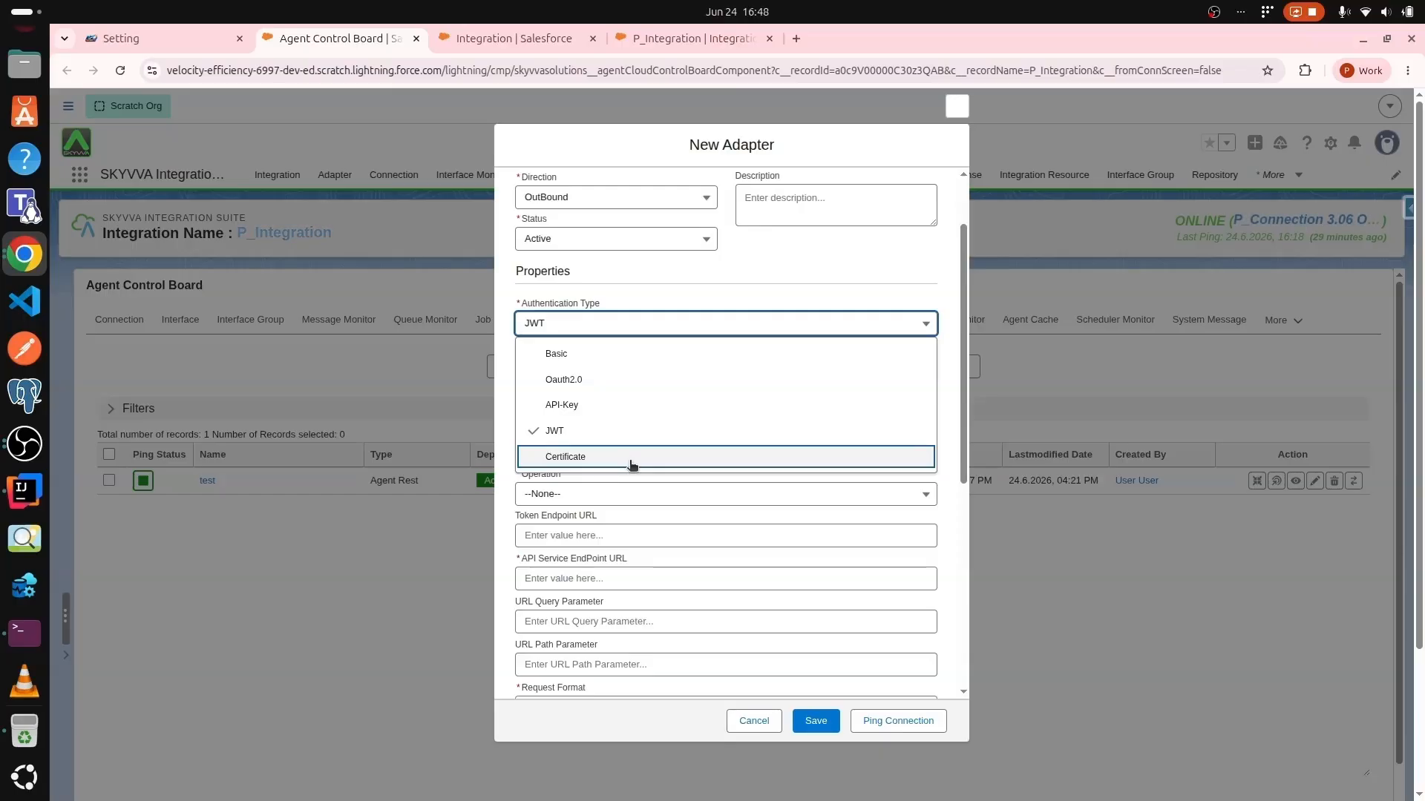
left_click(632, 464)
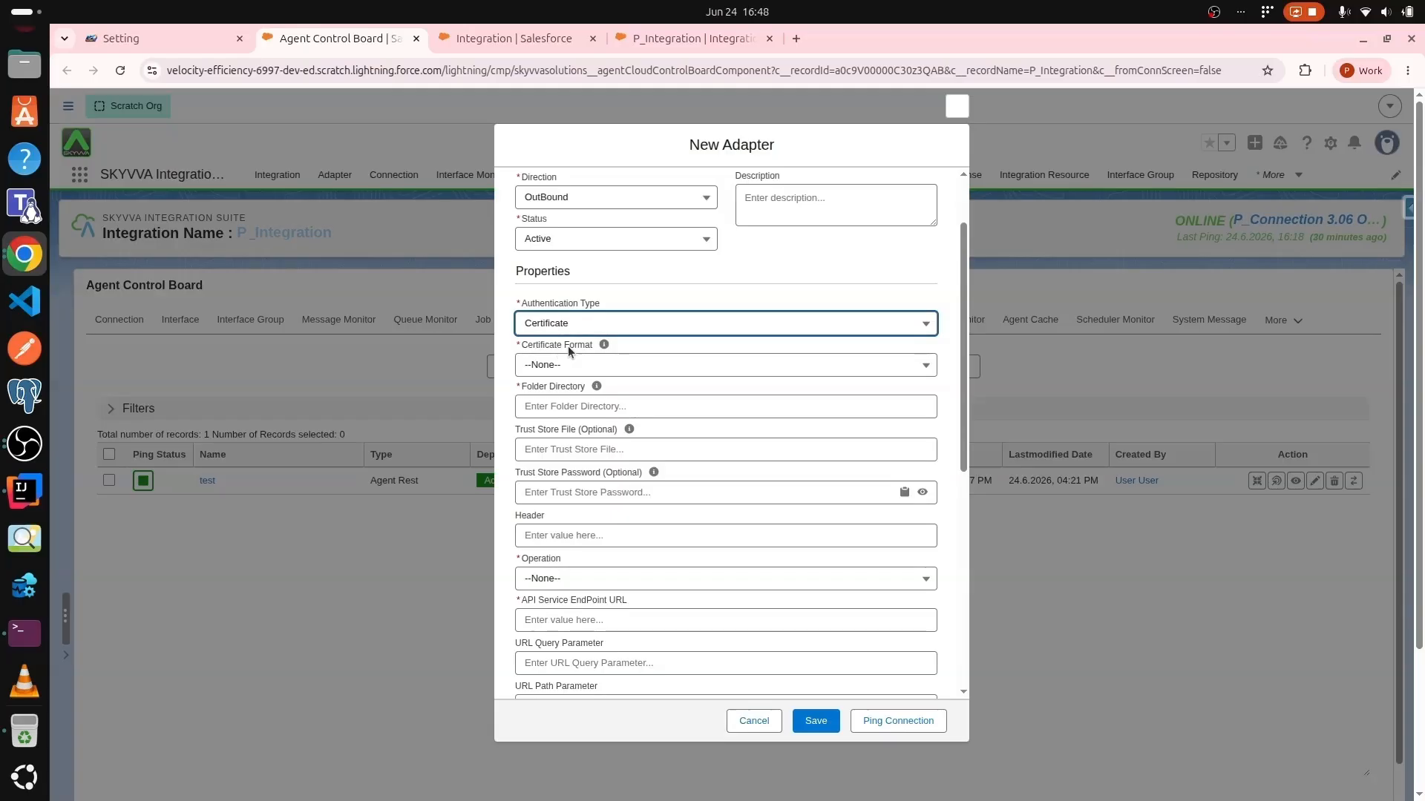
left_click(587, 365)
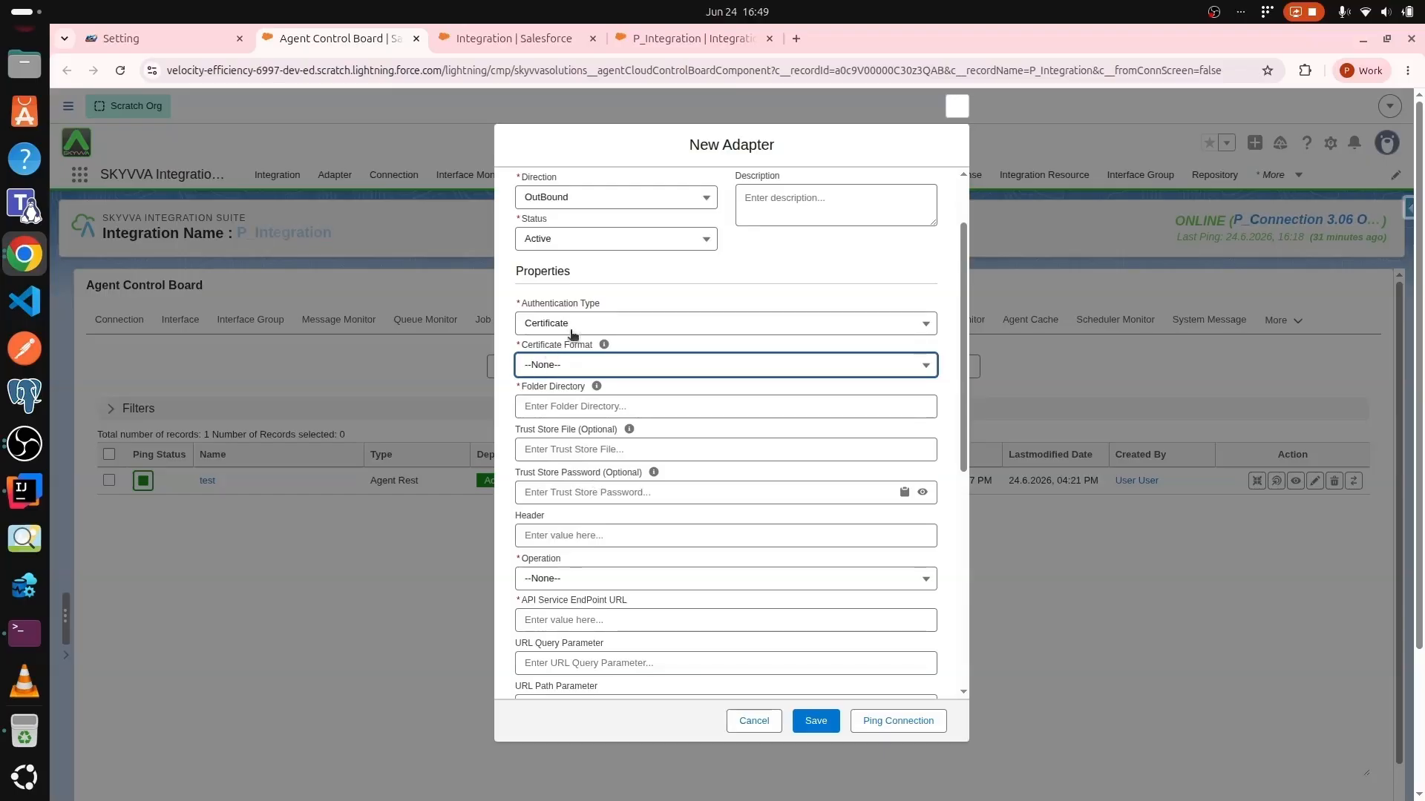
Set the authentication type to Oauth2.0 with the Client Credential flow
left_click(606, 325)
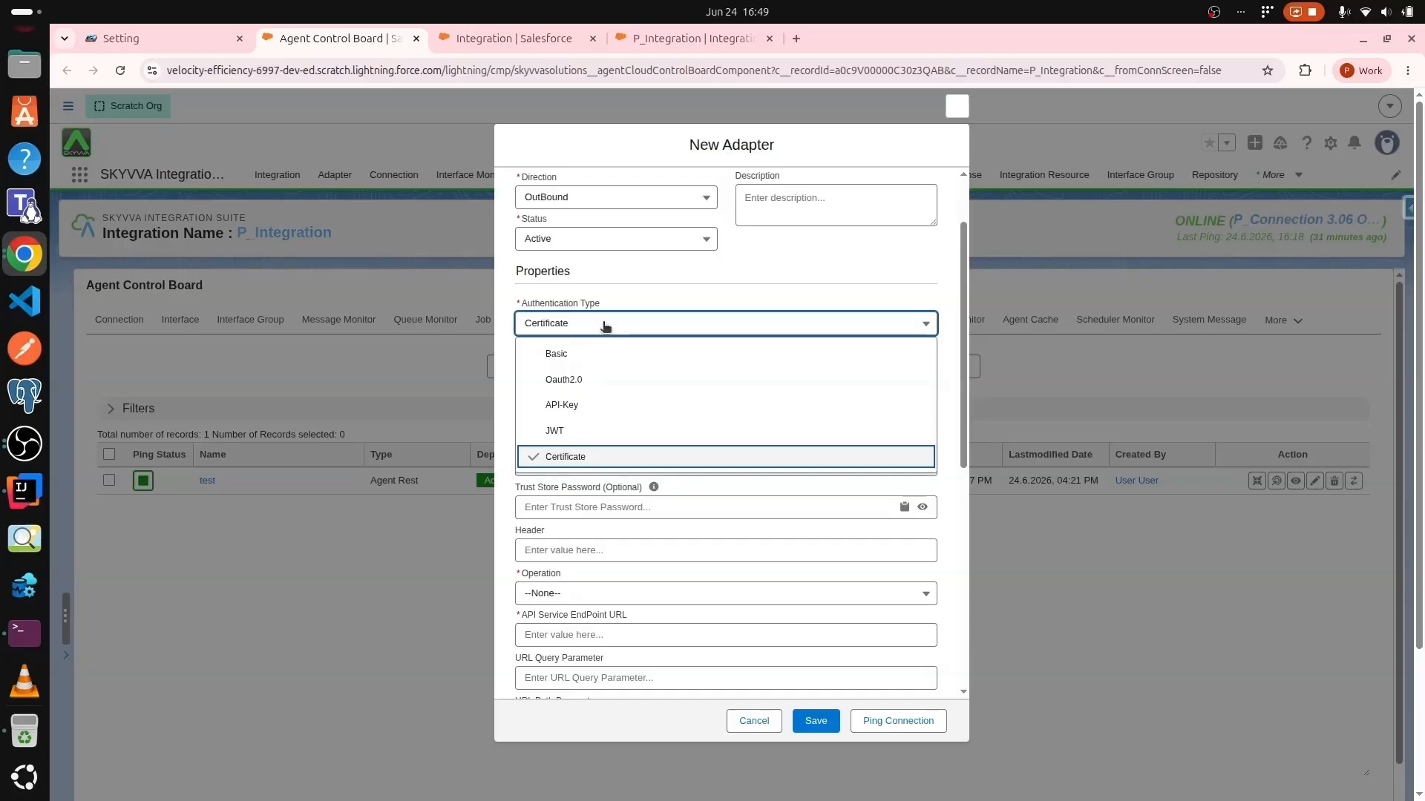
left_click(630, 382)
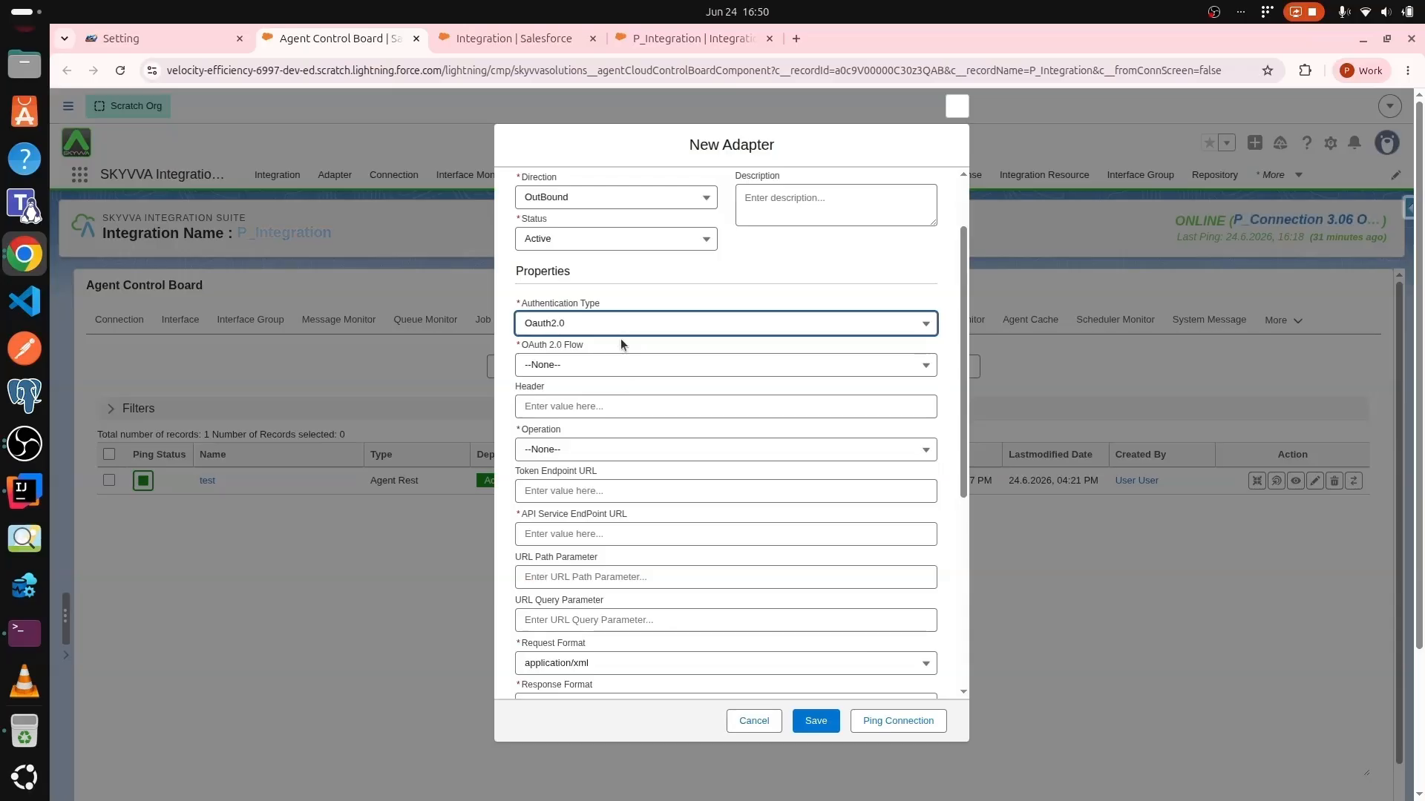
left_click(562, 365)
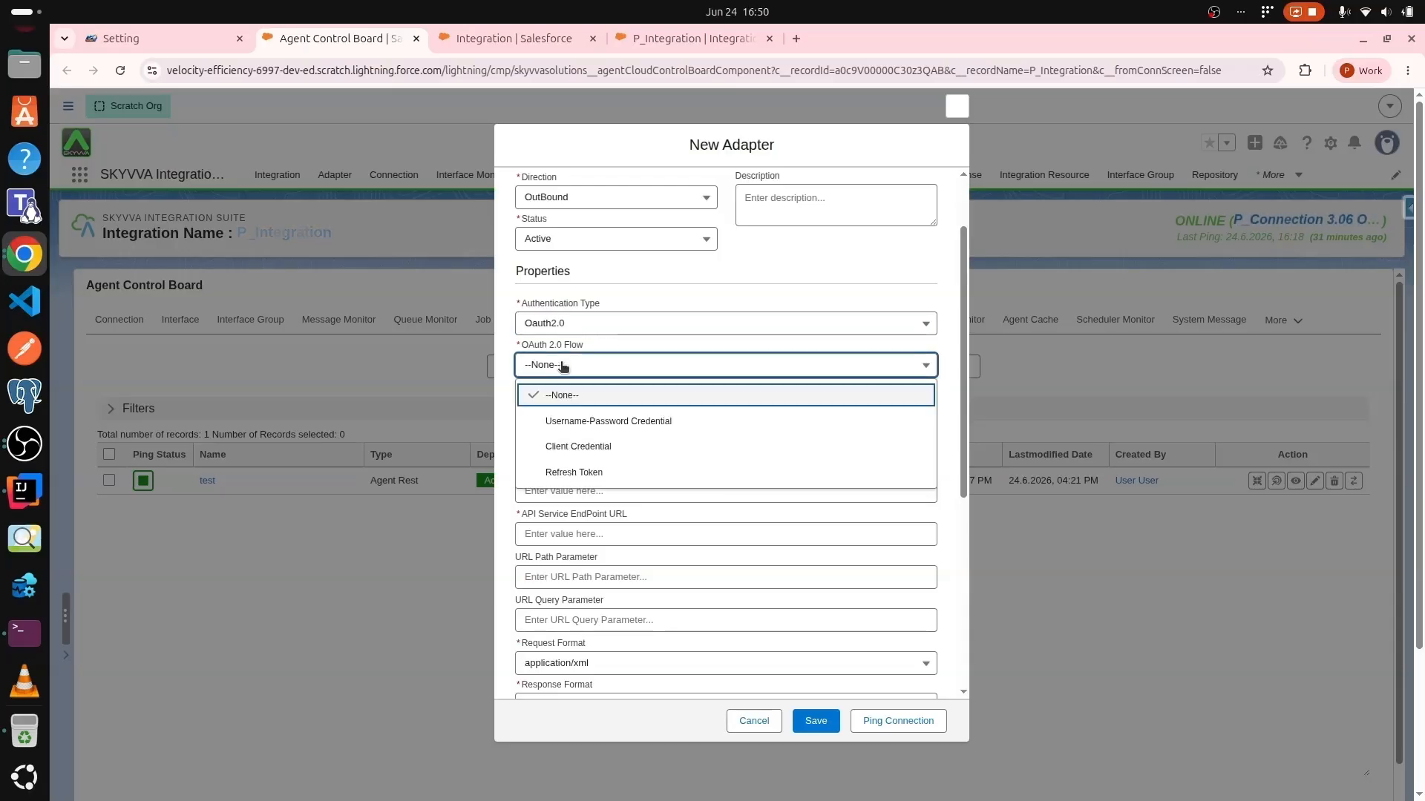
left_click(615, 448)
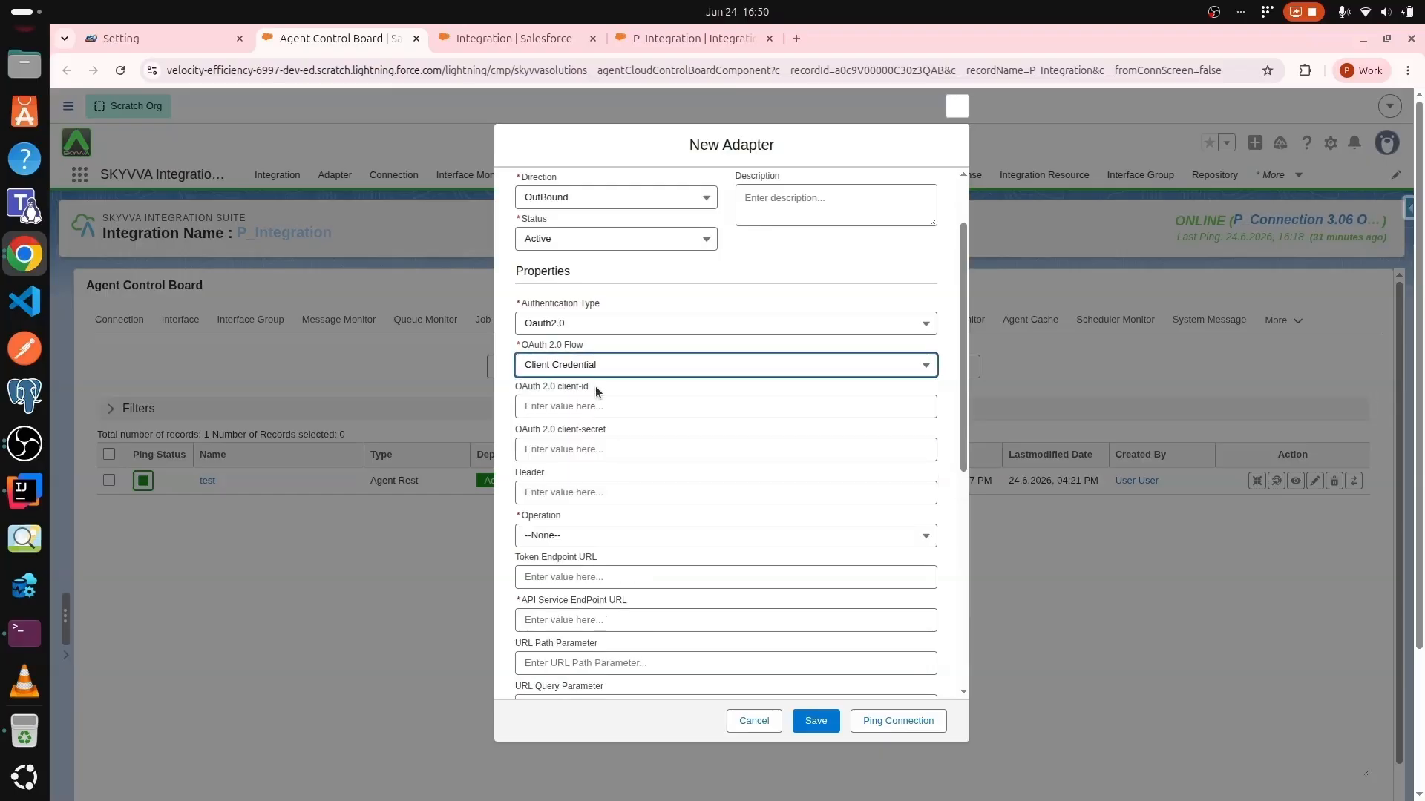
Fill in the OAuth 2.0 client-id and client-secret with the saved credentials
left_click(544, 410)
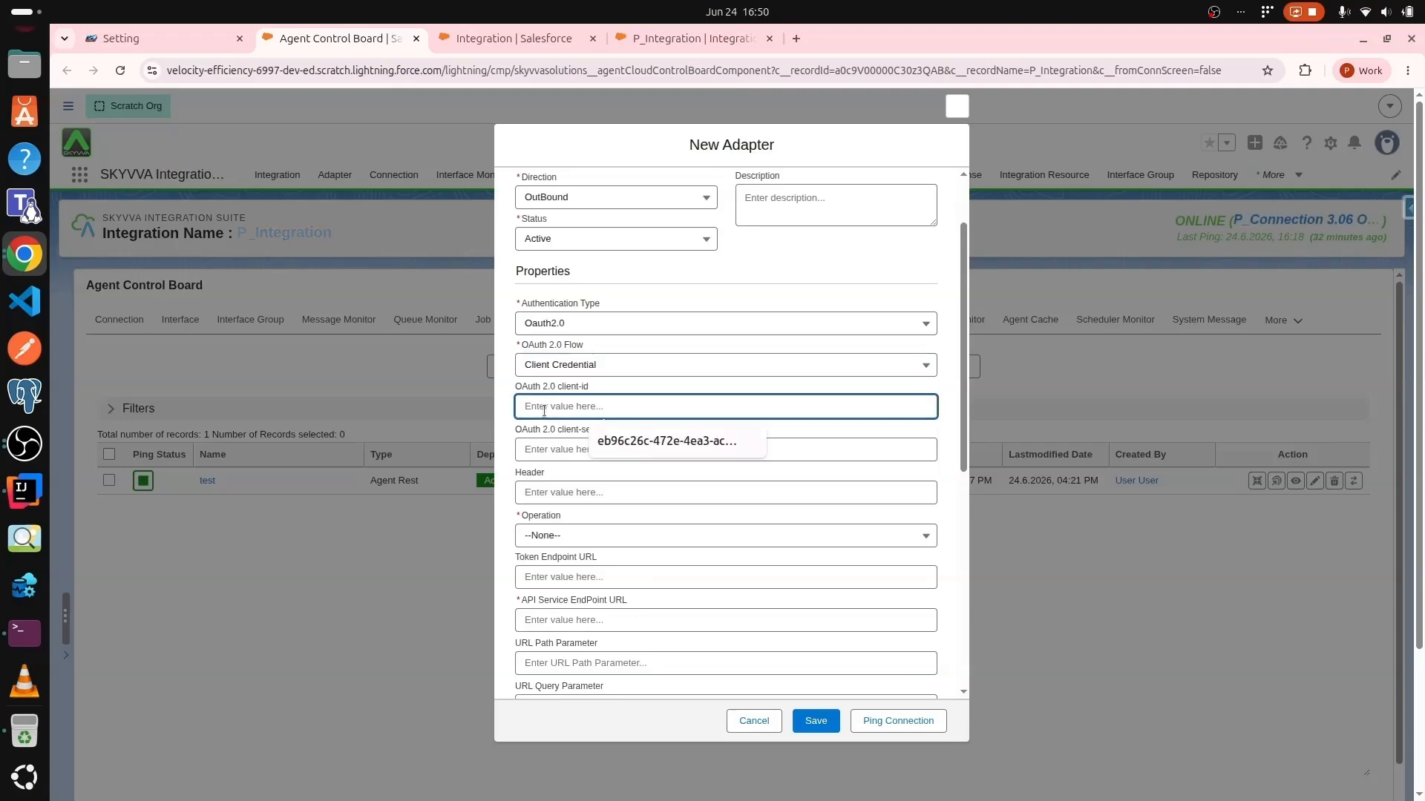
left_click(678, 447)
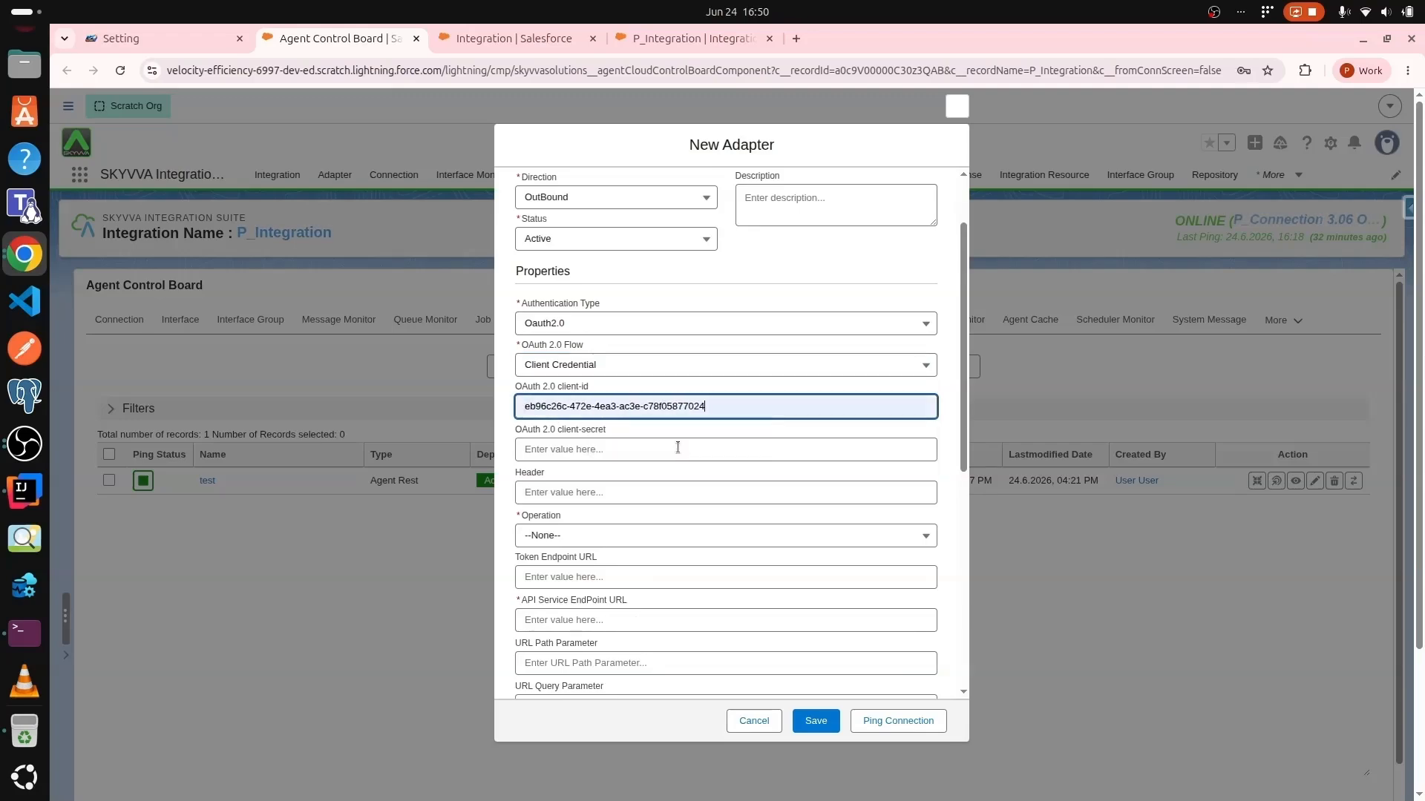
left_click(618, 450)
left_click(643, 488)
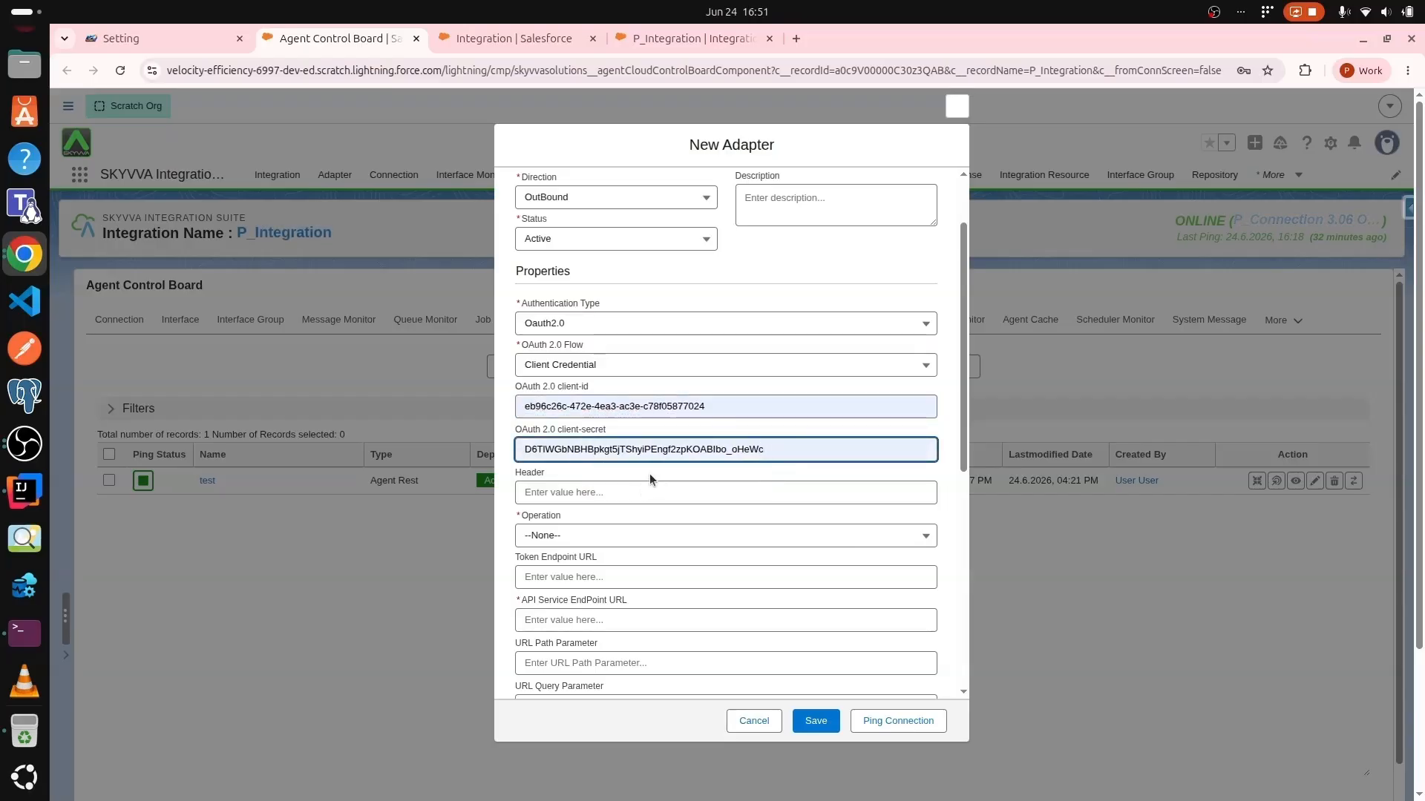
Set the adapter's operation to POST
scroll(645, 469, "down", 4)
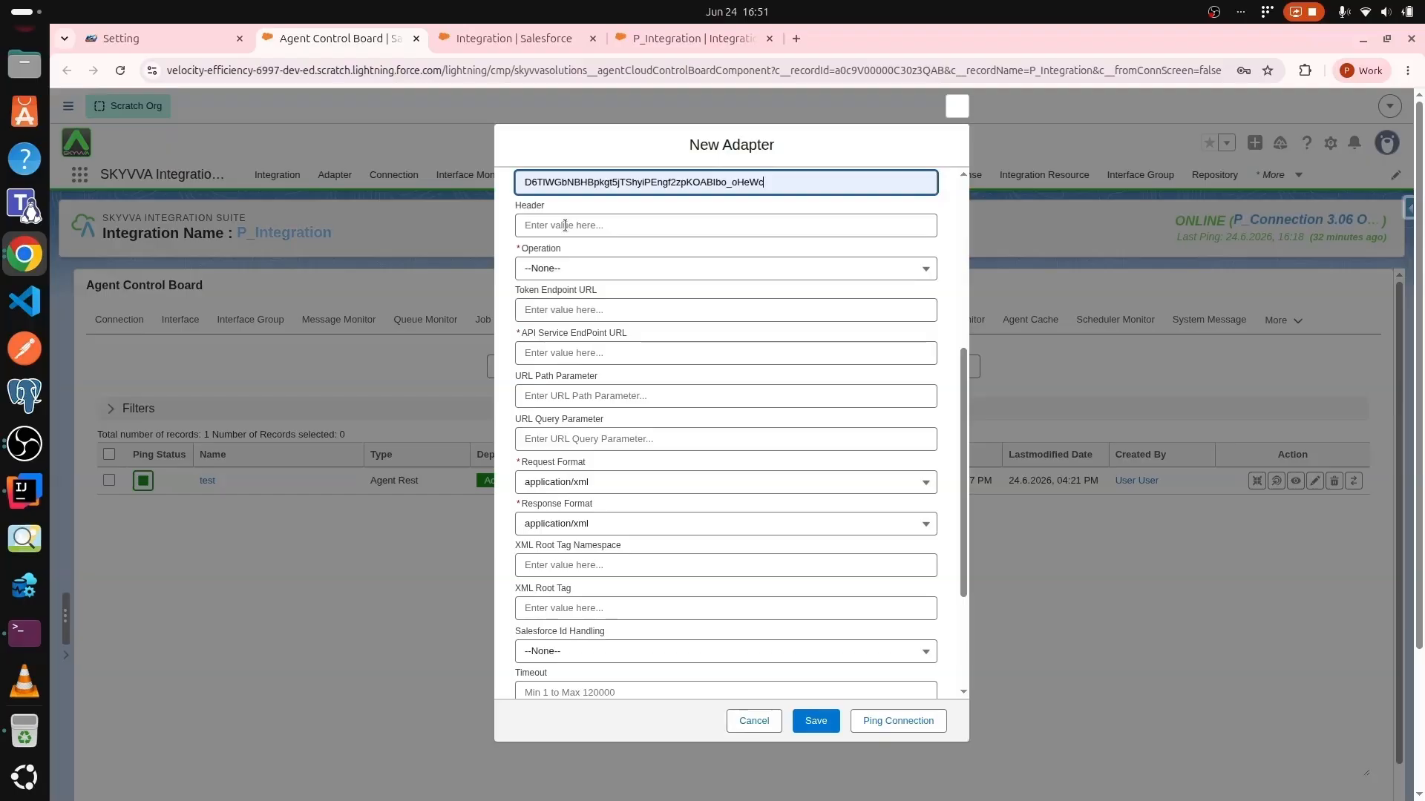
left_click(578, 271)
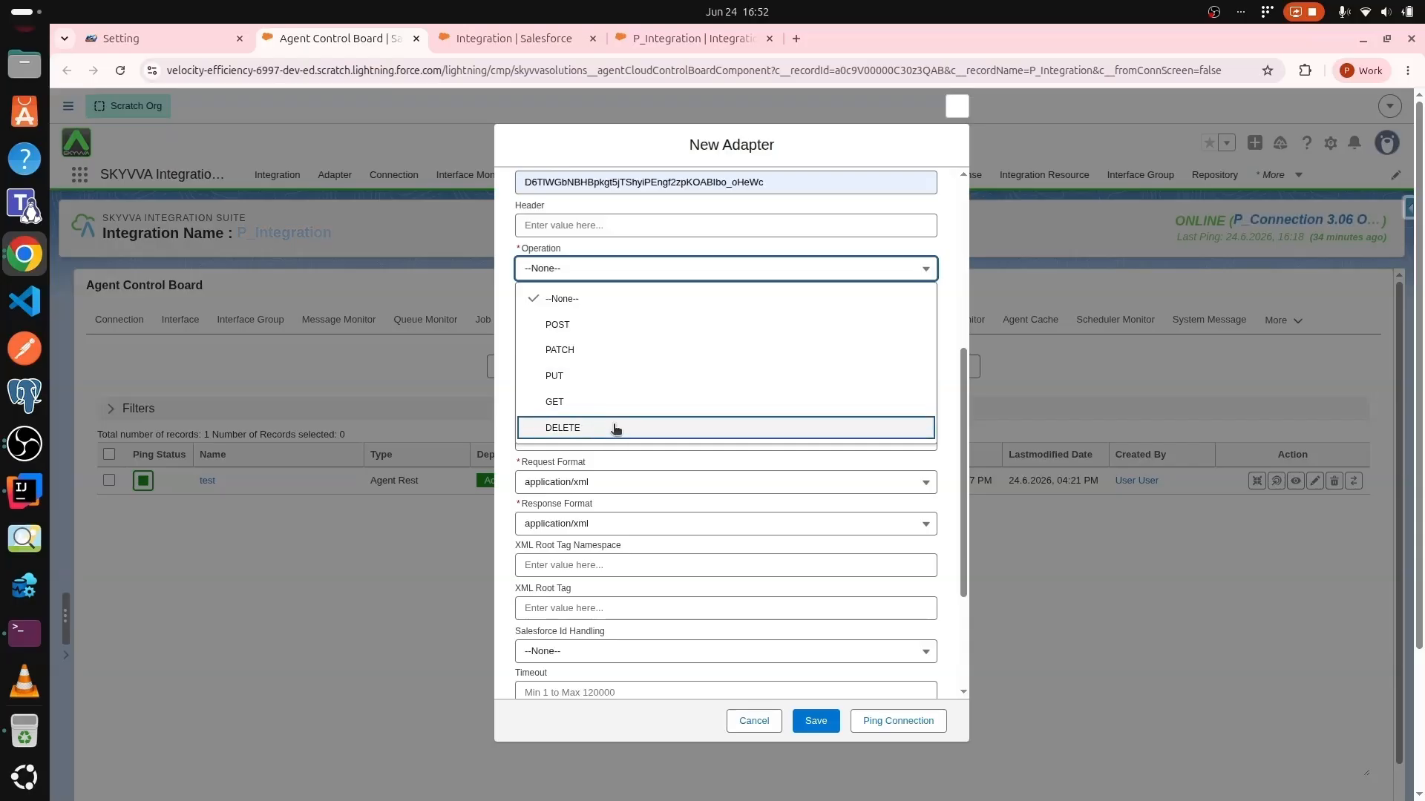
left_click(598, 325)
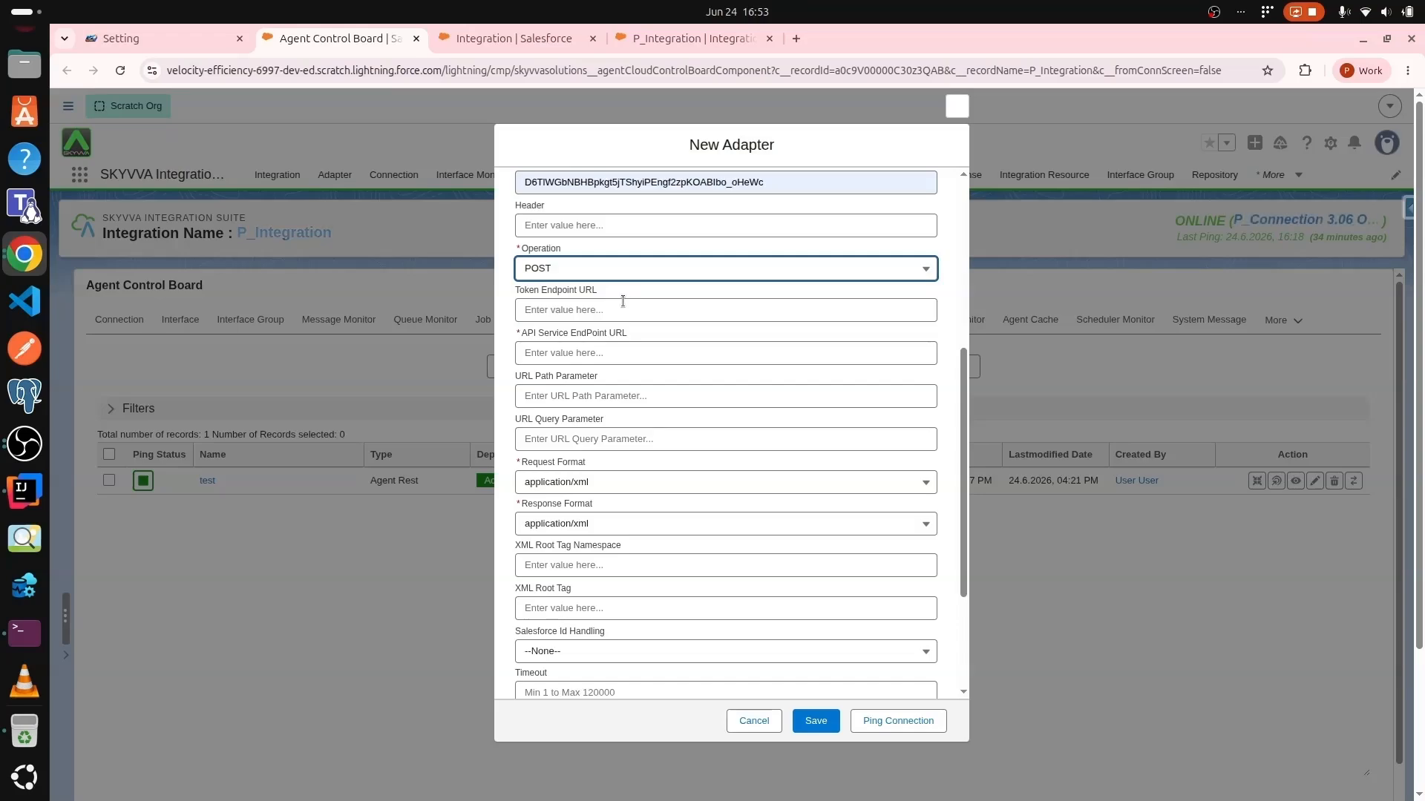
left_click(584, 308)
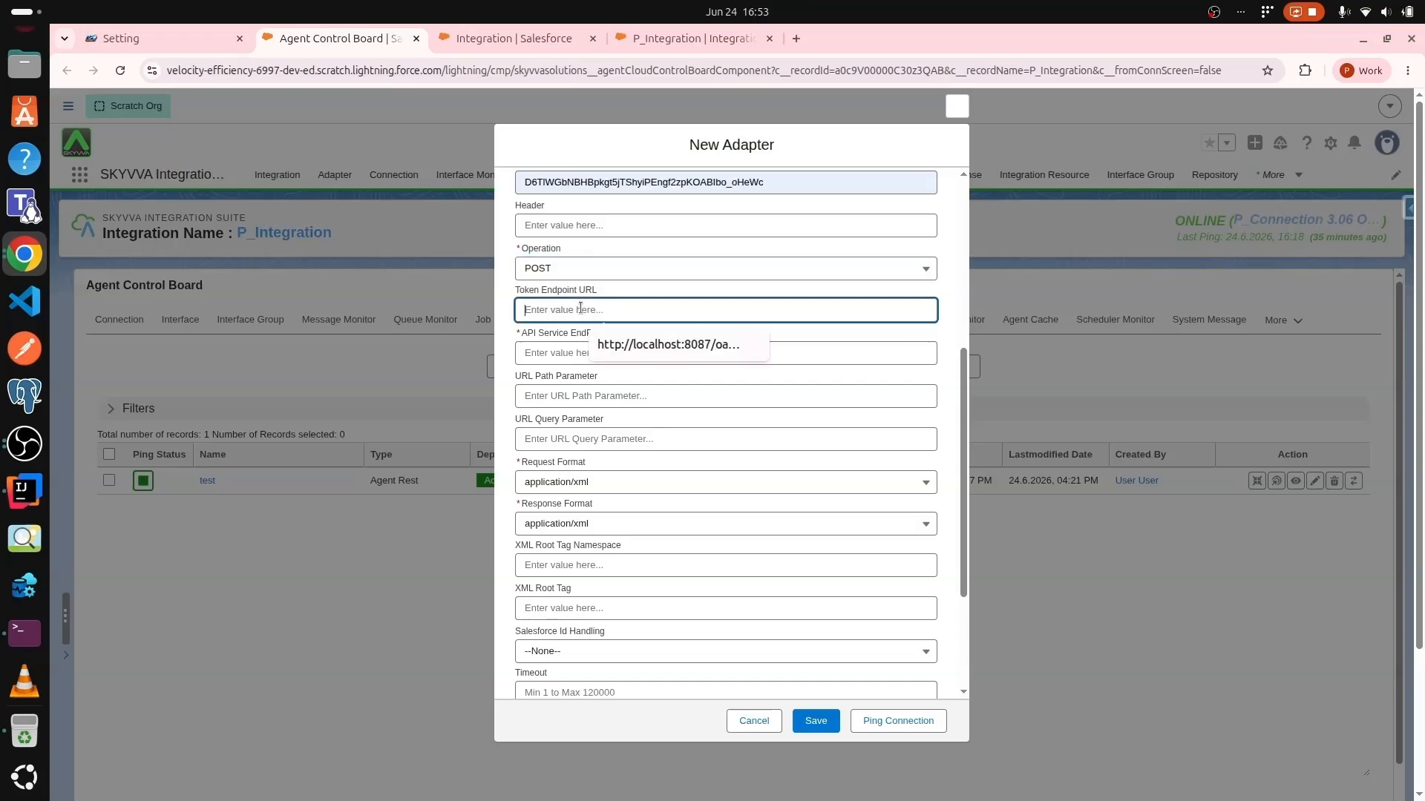
left_click(660, 354)
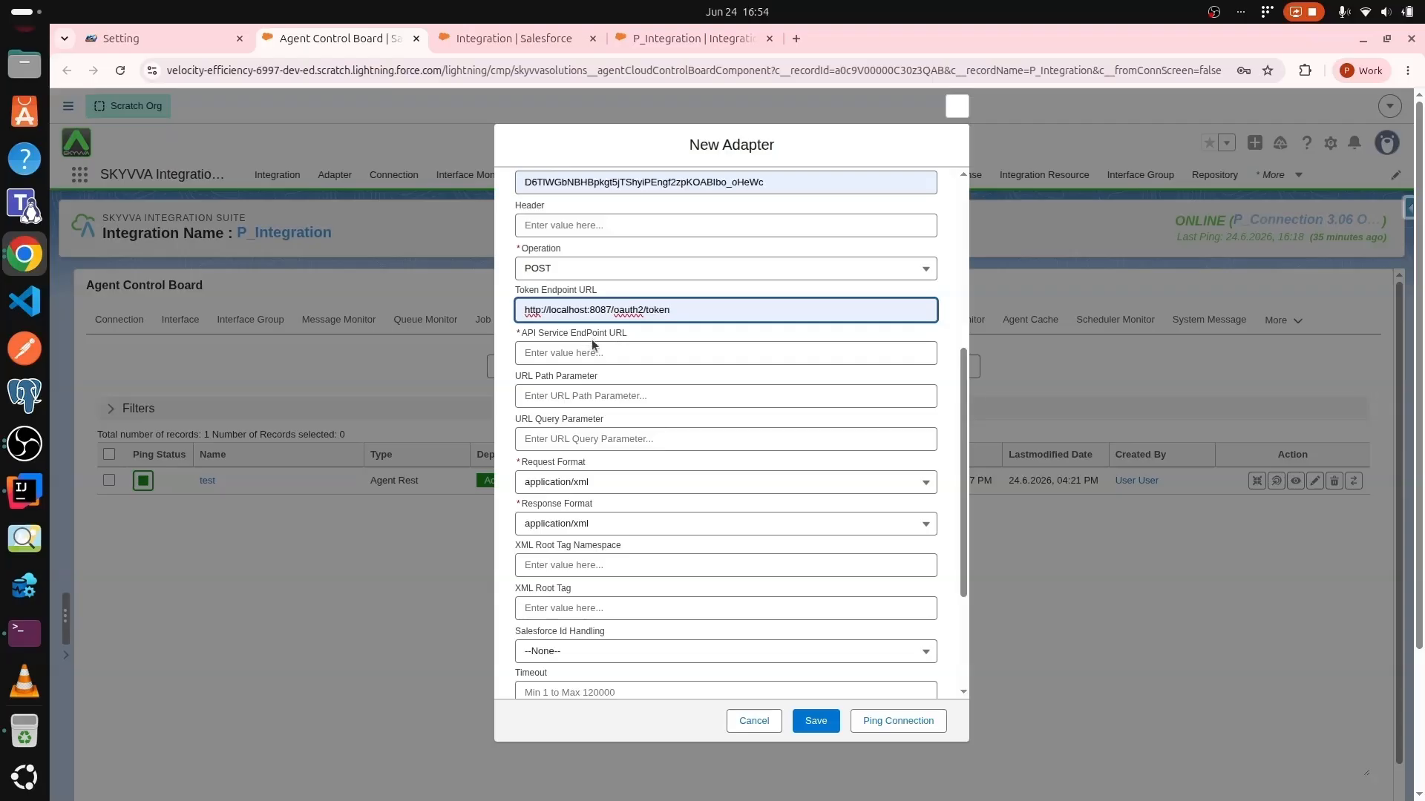
left_click(592, 341)
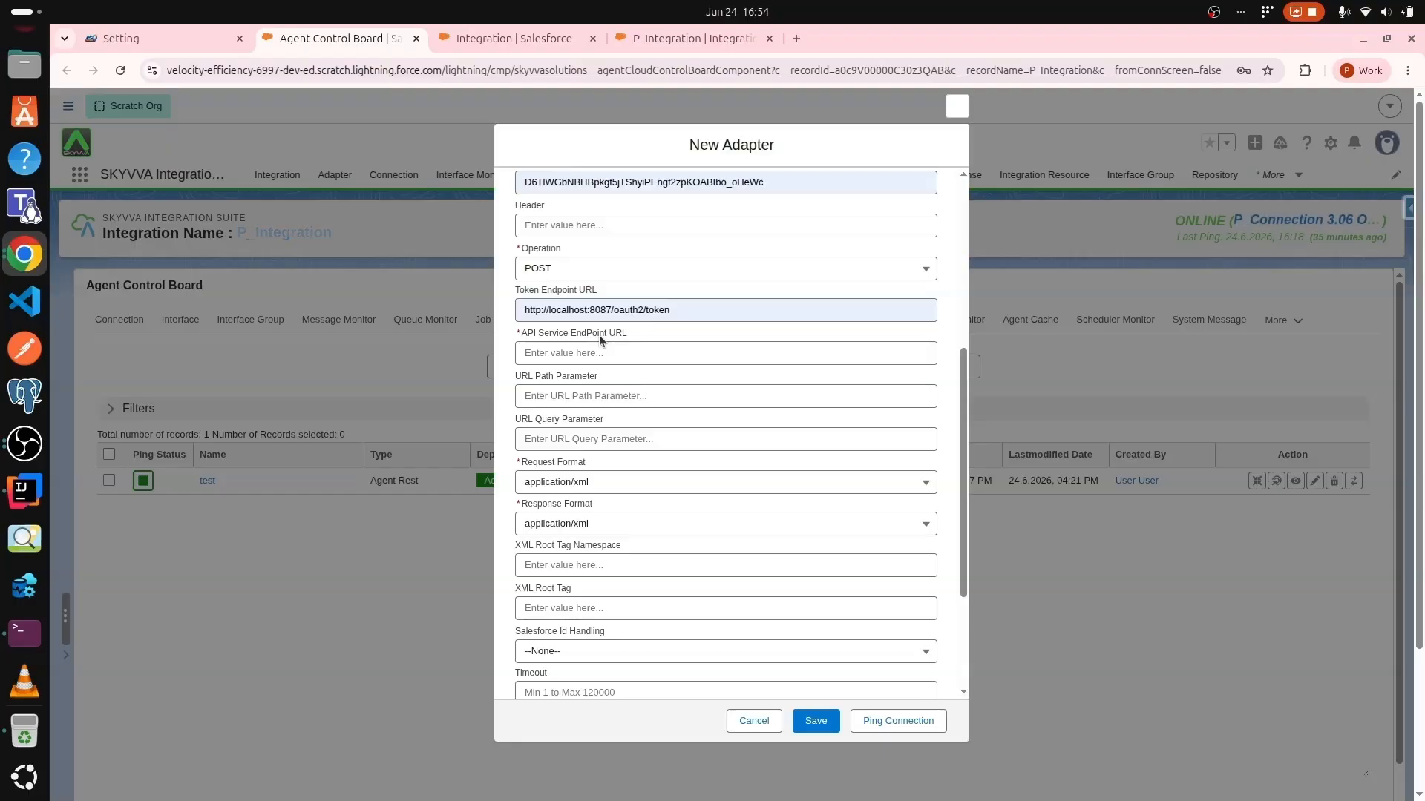
left_click(600, 352)
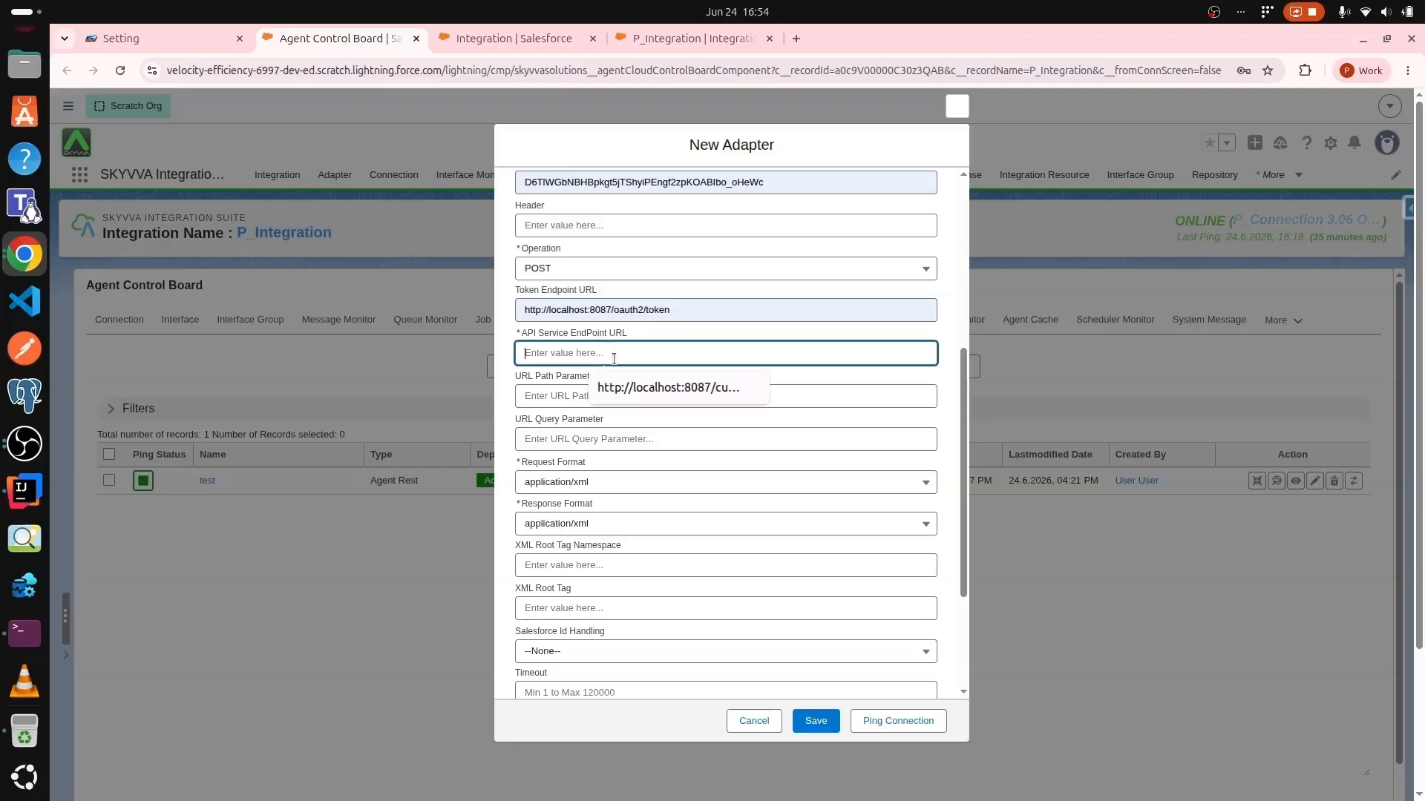
left_click(665, 386)
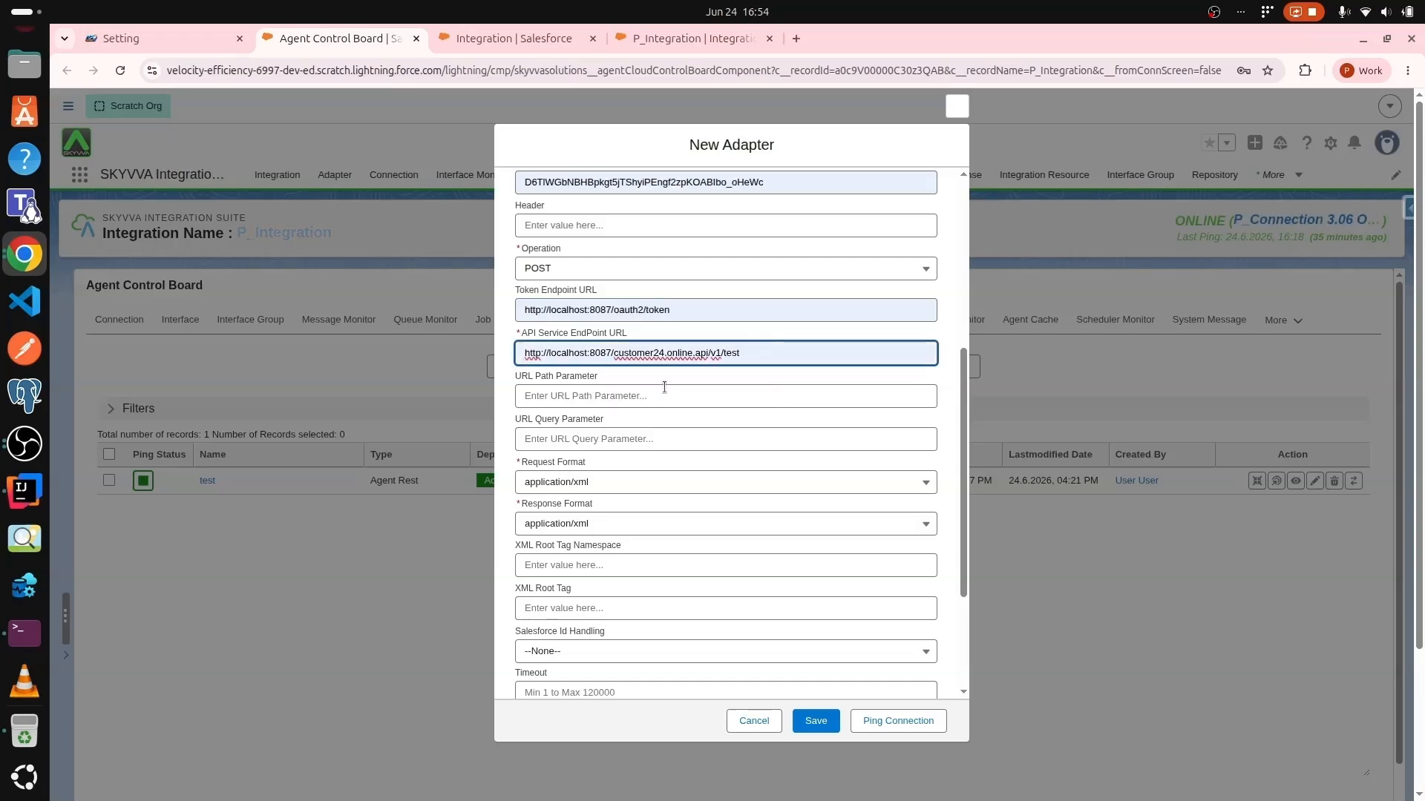
Leave the URL path and query parameters empty, and set the request and response formats to application/json
left_click(601, 386)
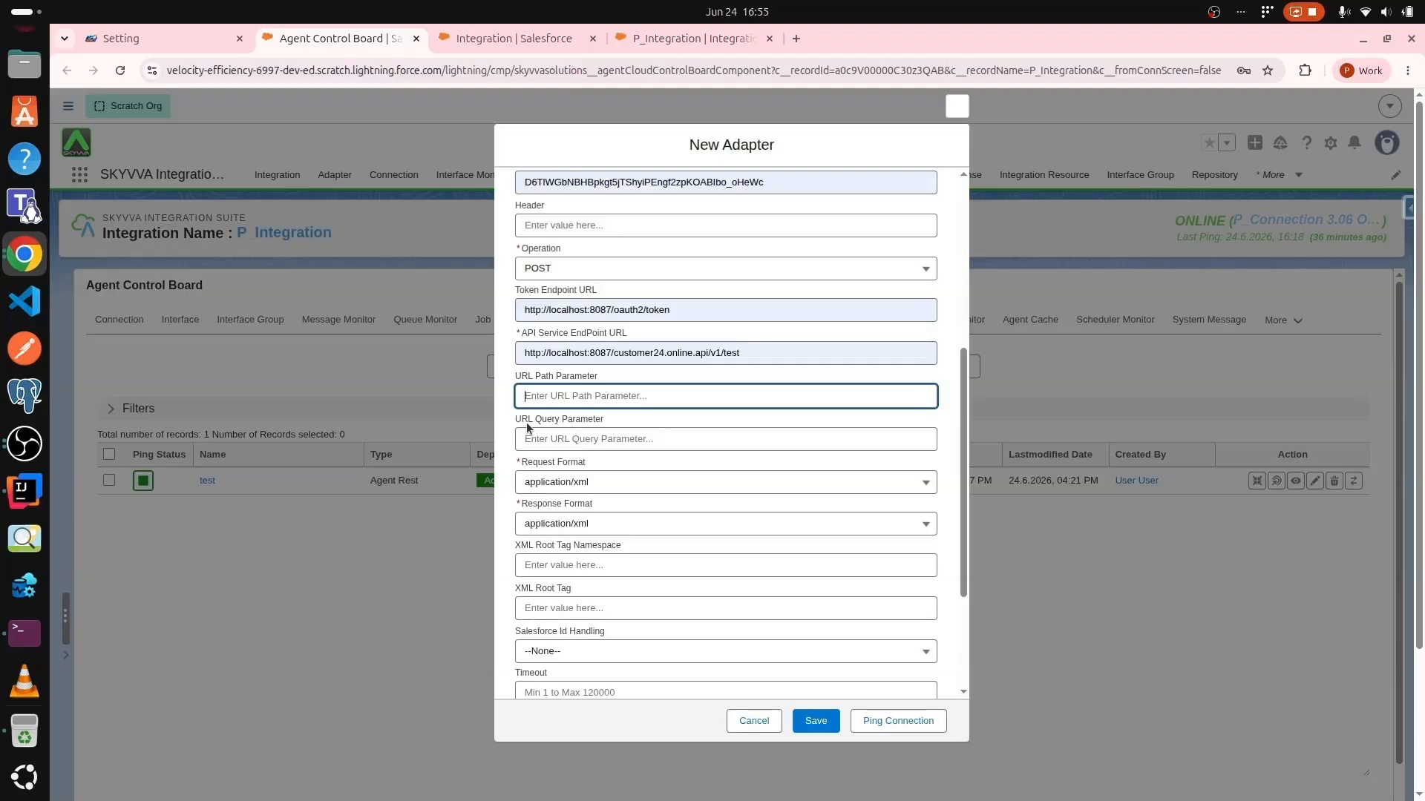
left_click(585, 423)
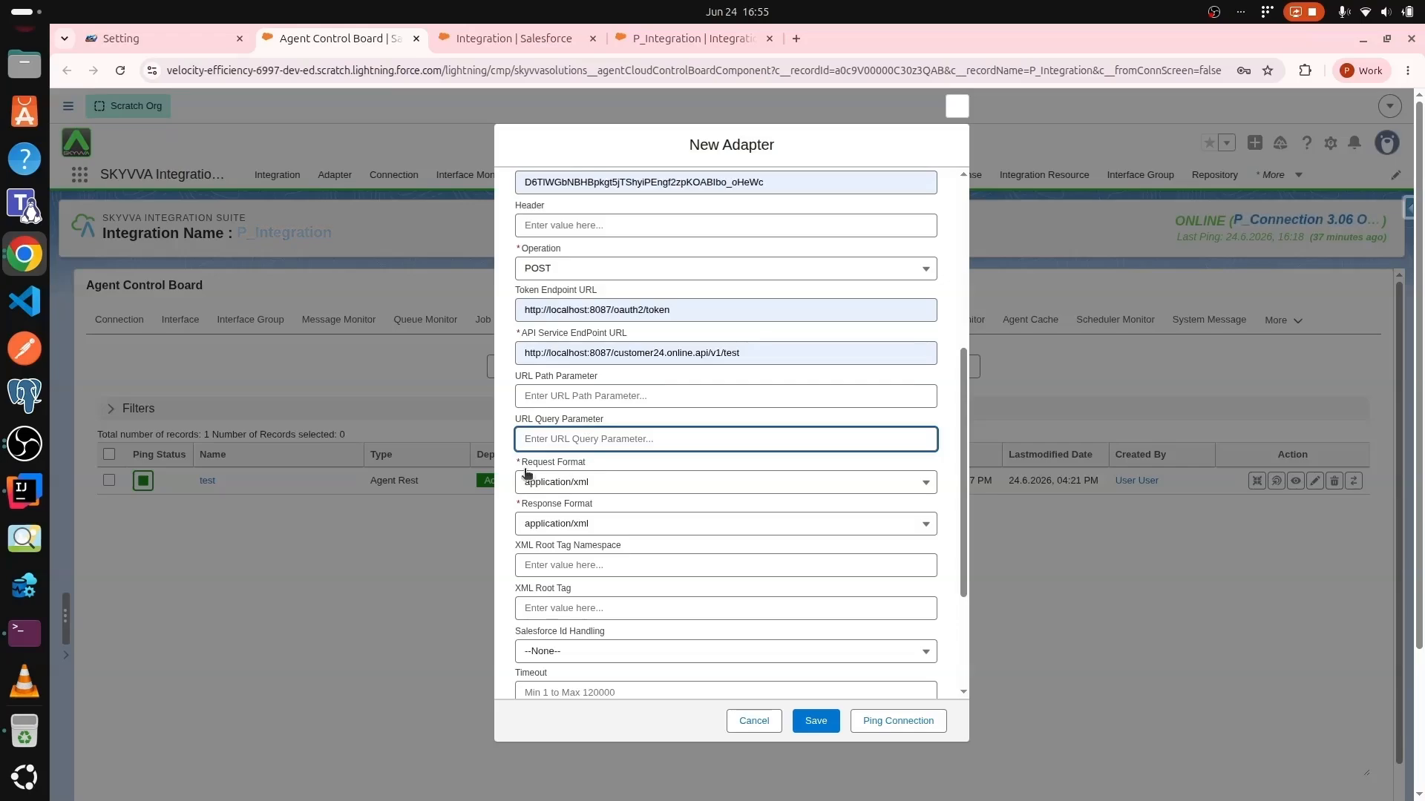
left_click(579, 469)
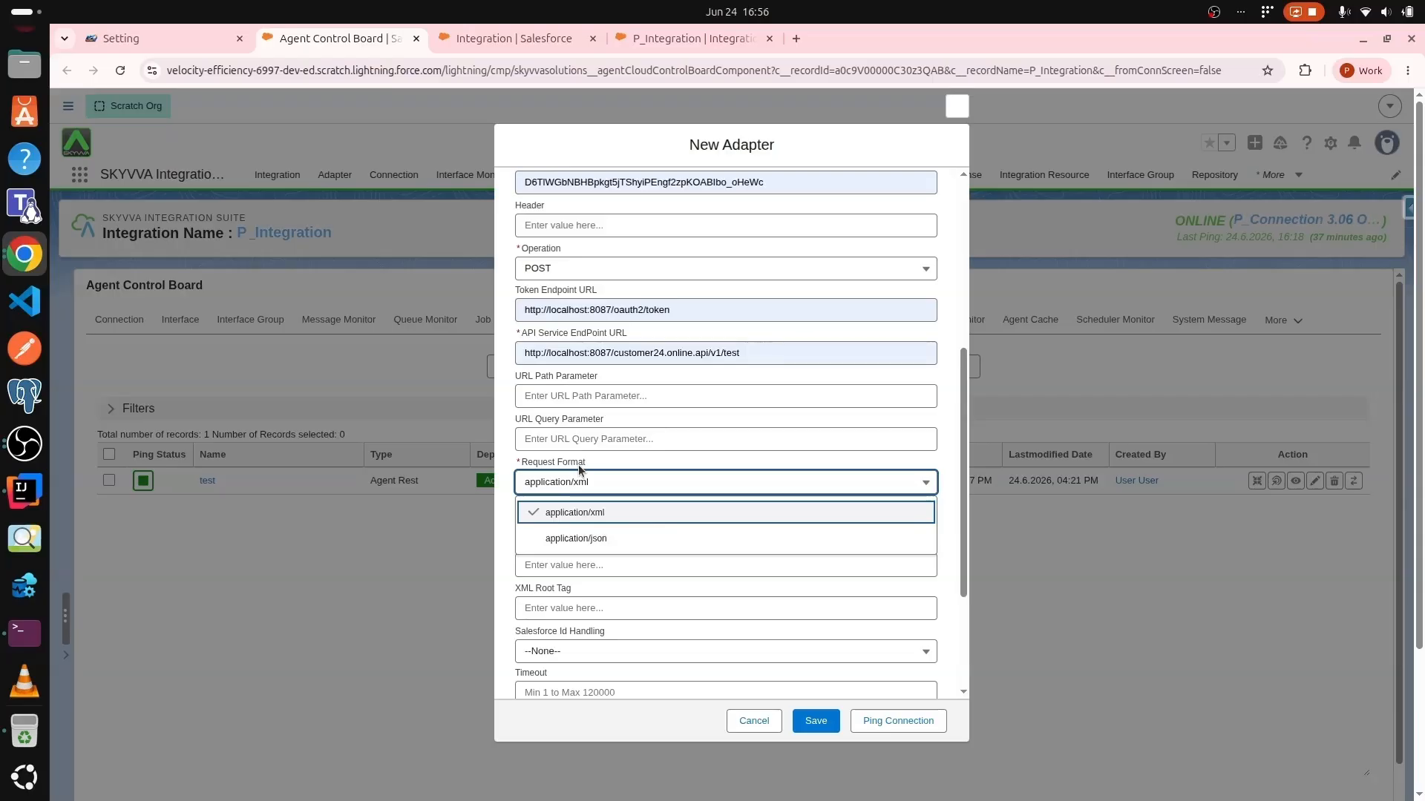
left_click(607, 537)
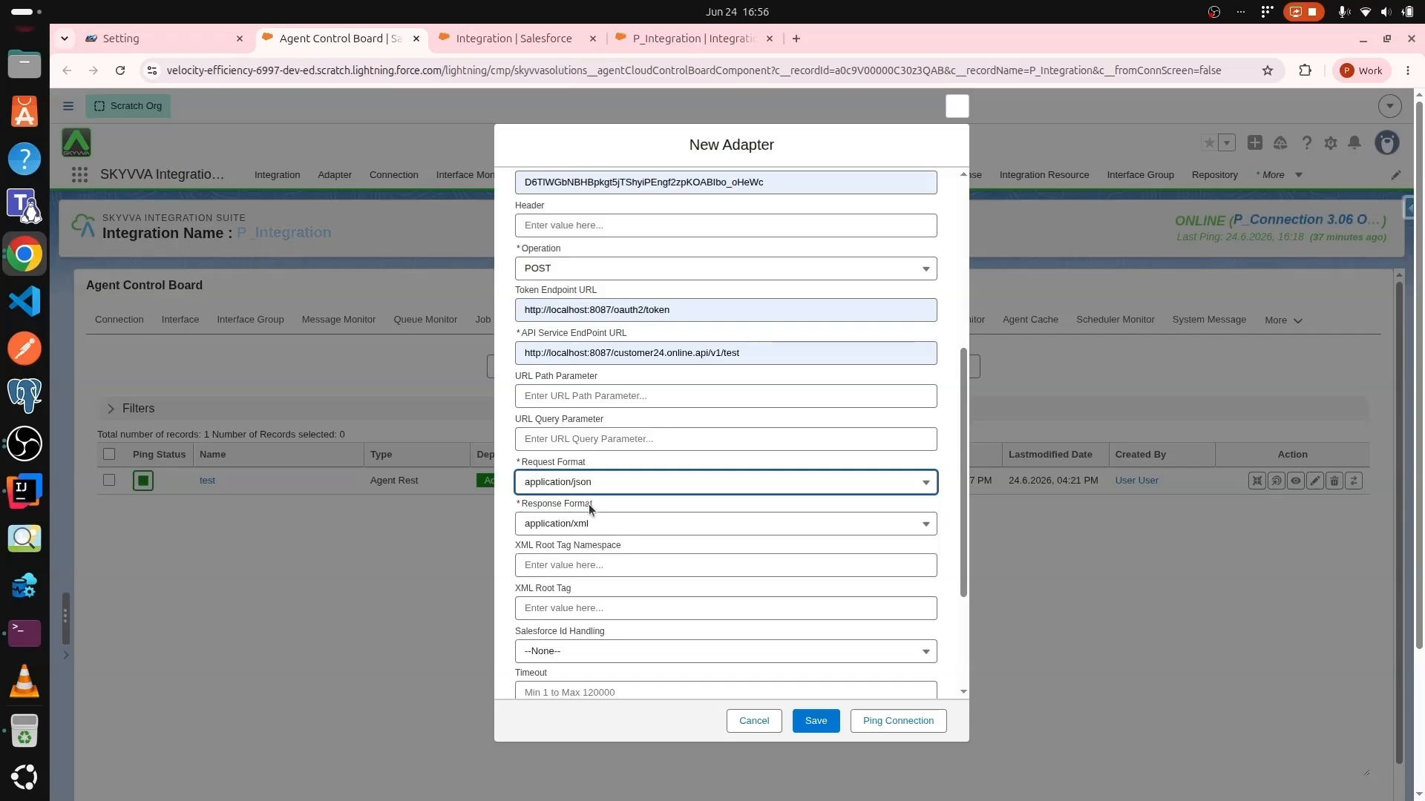
left_click(589, 524)
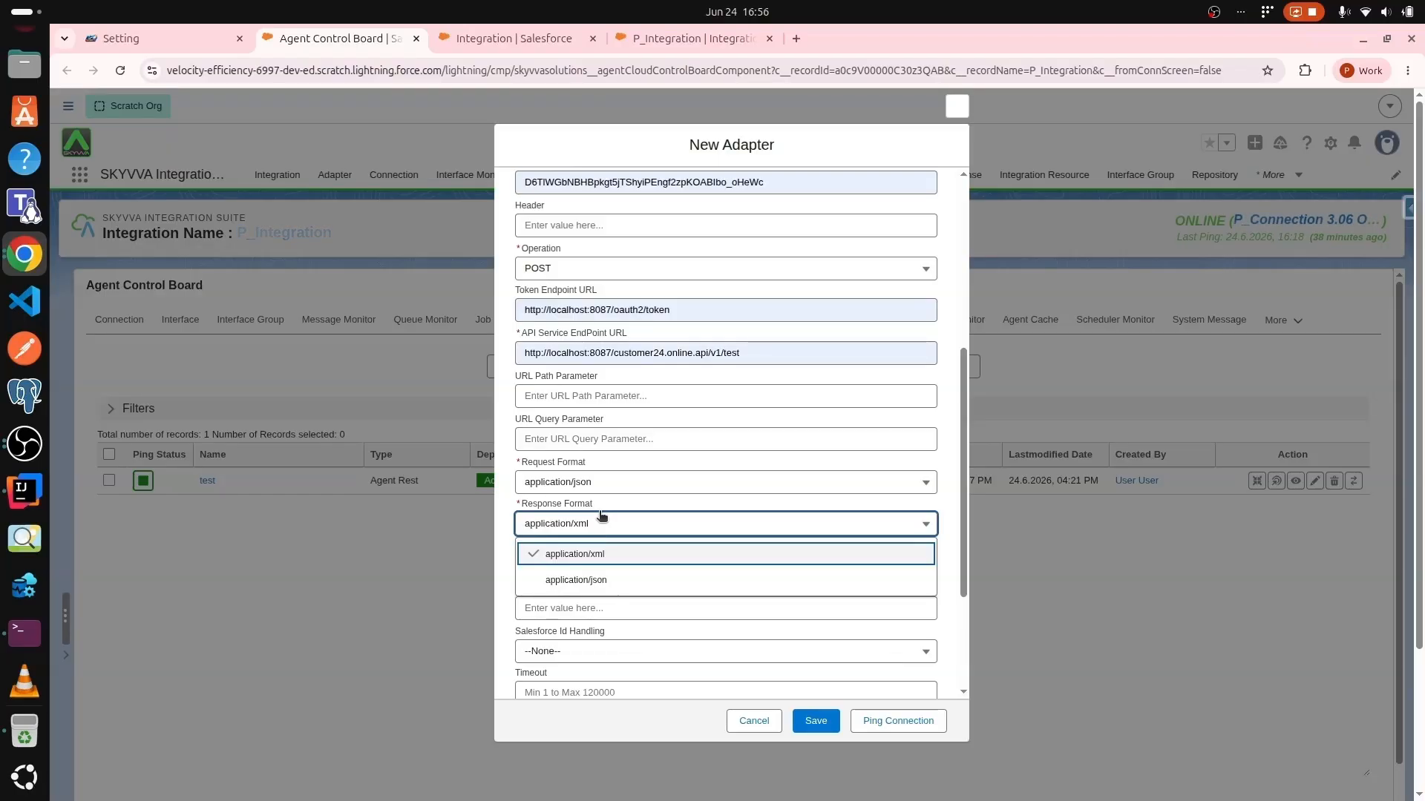
left_click(621, 583)
Review the XML root tag namespace, XML root tag, Salesforce Id Handling and Timeout settings without entering values
scroll(607, 526, "down", 3)
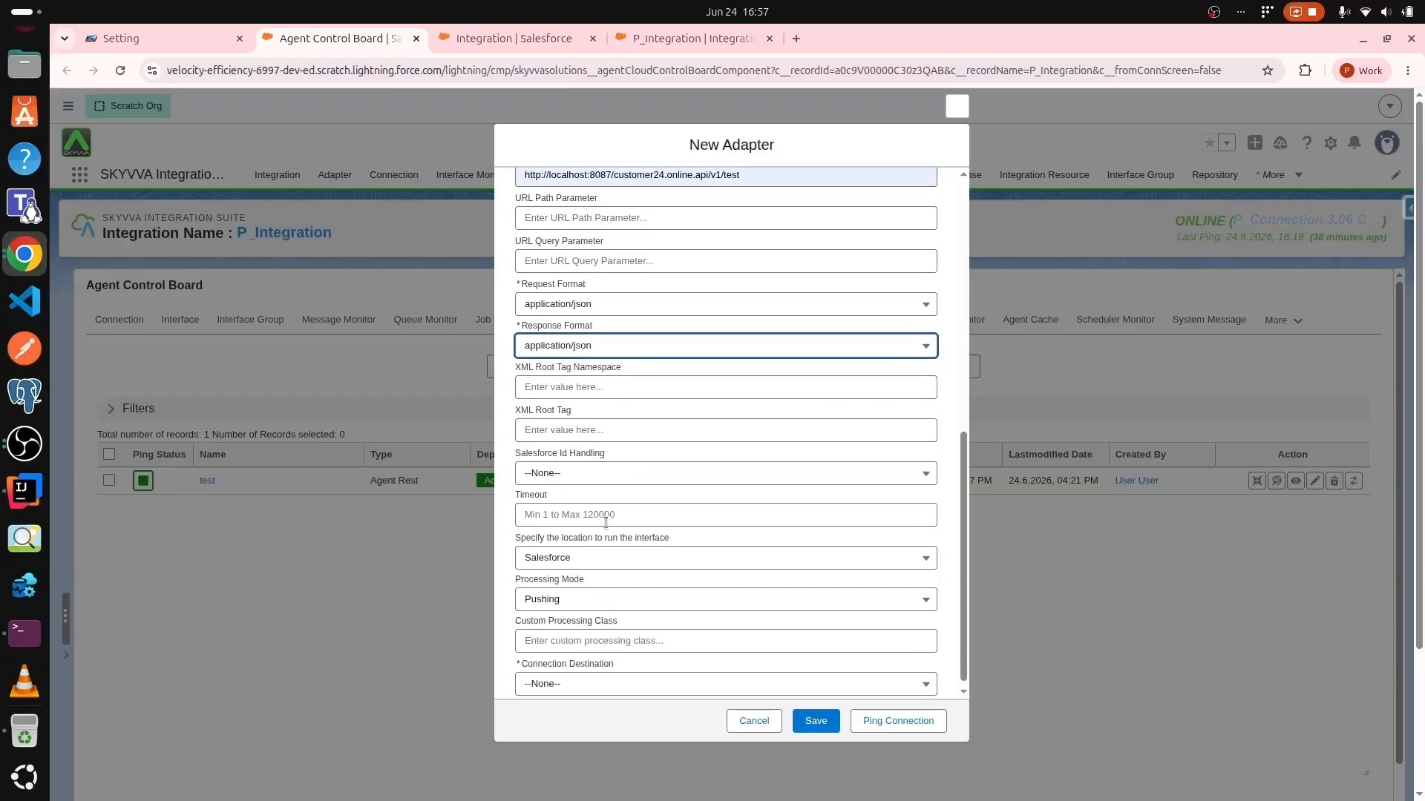
left_click(618, 361)
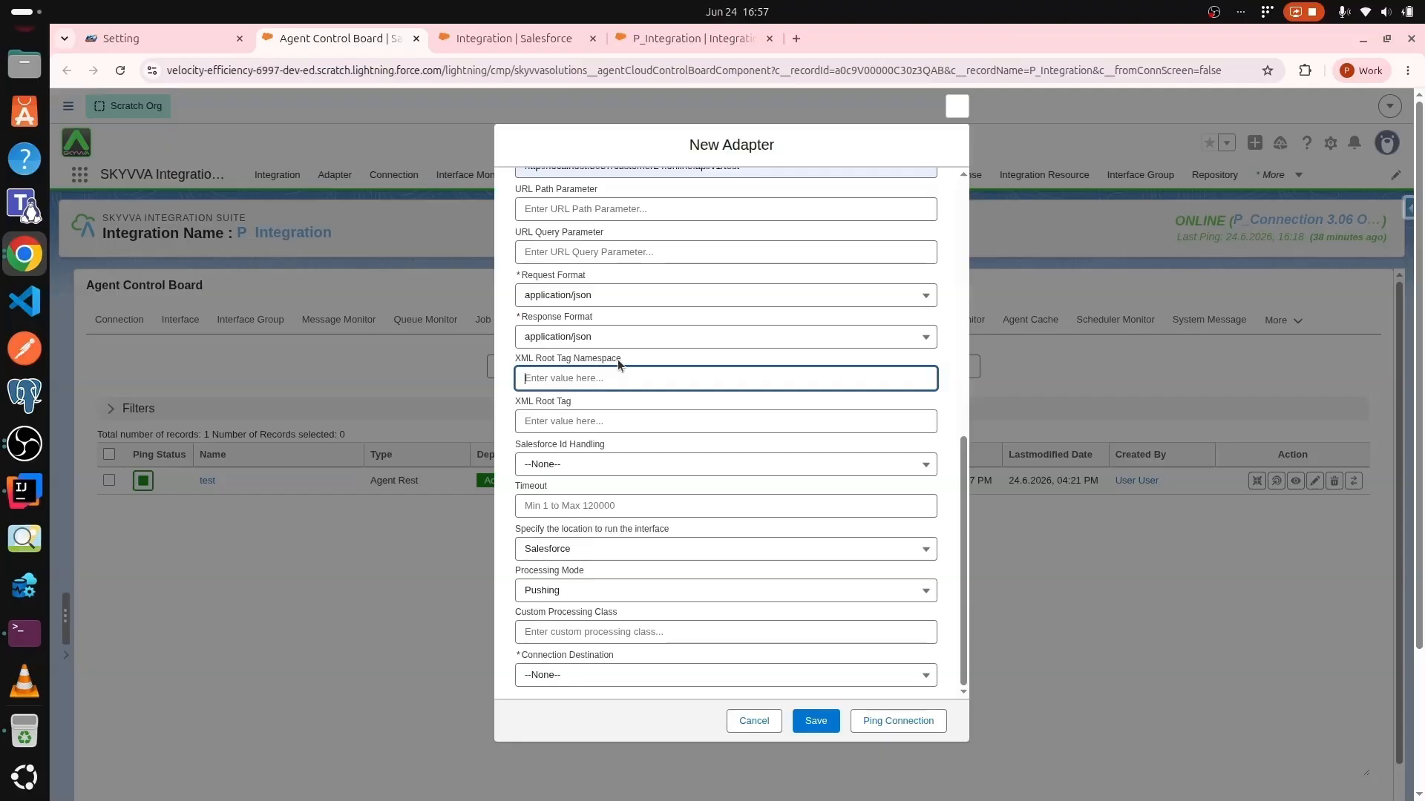
left_click(567, 404)
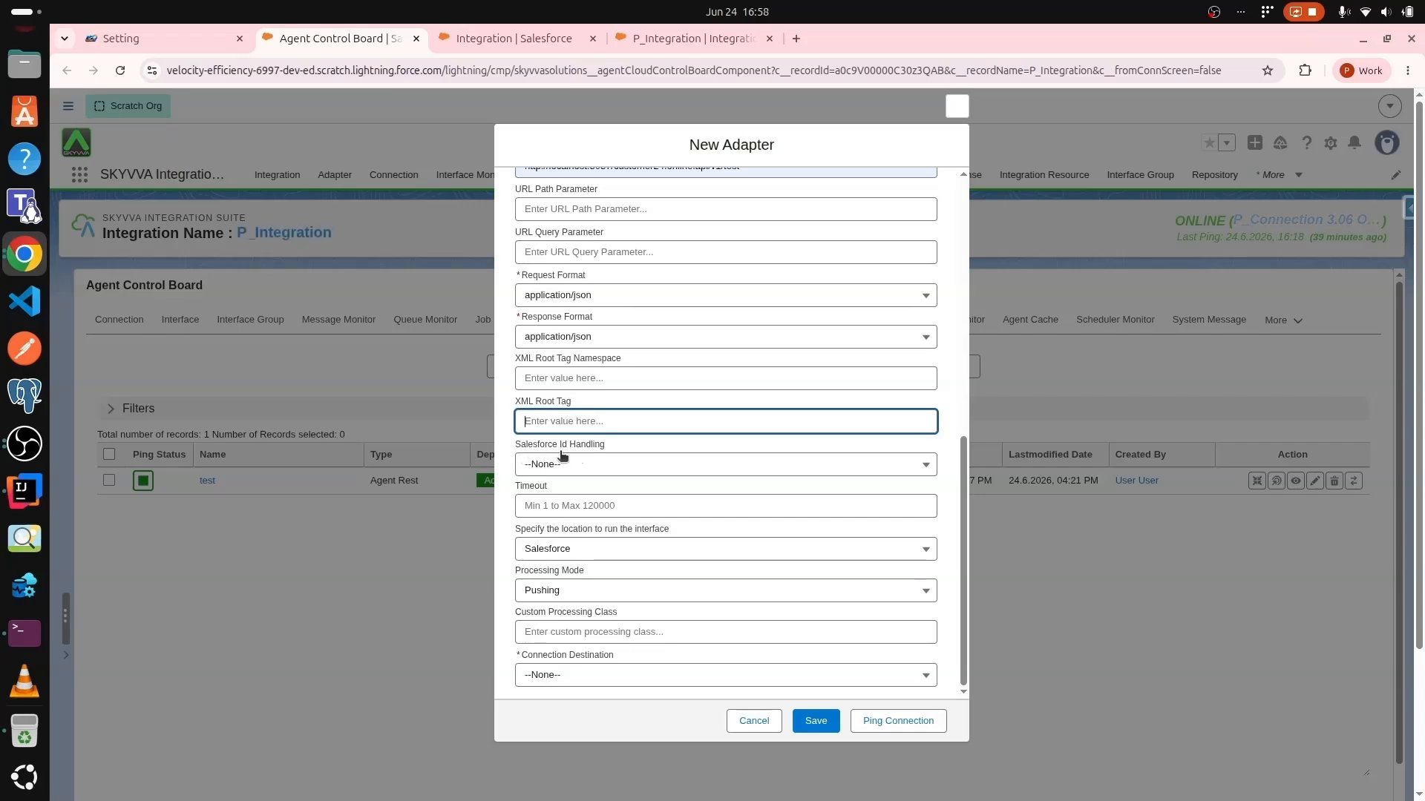
left_click(580, 447)
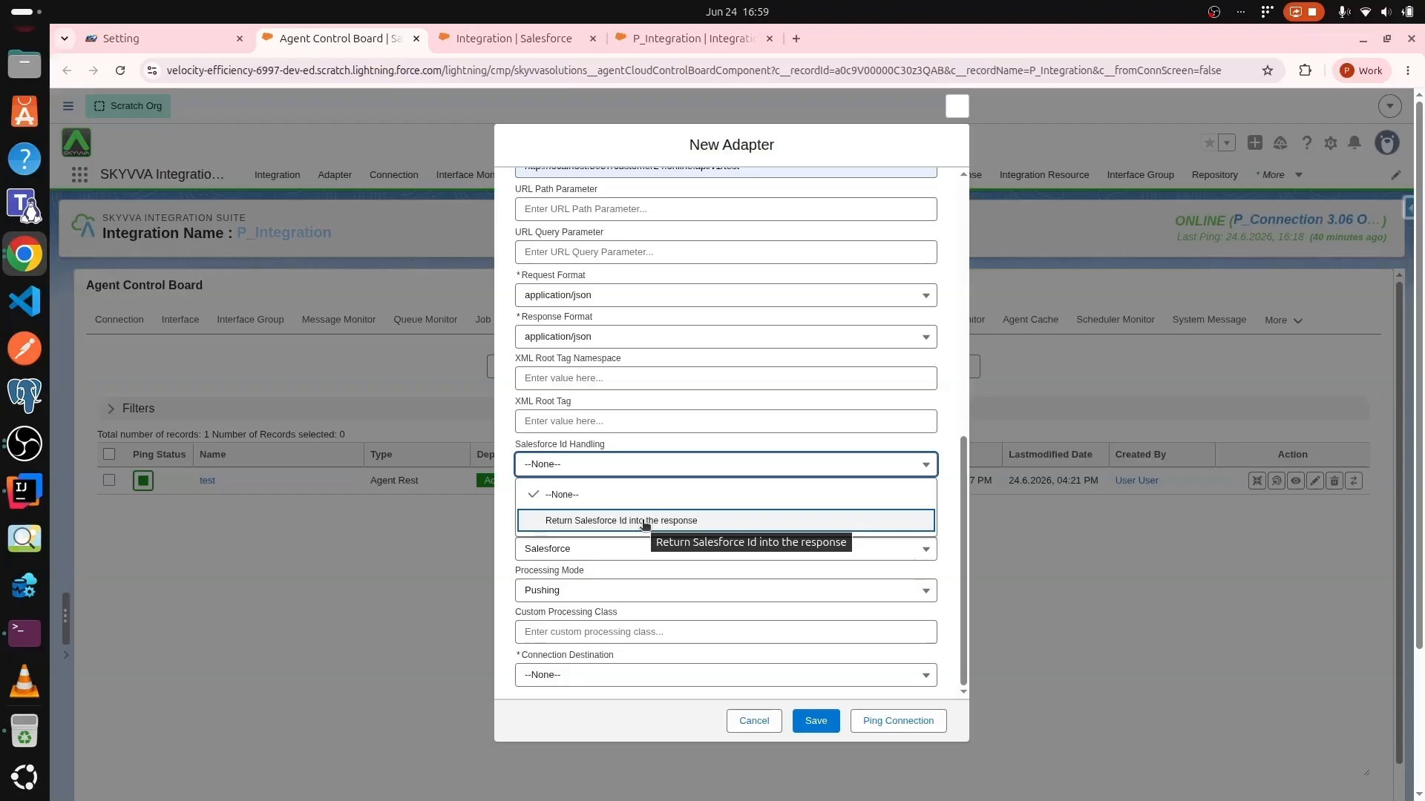
left_click(602, 461)
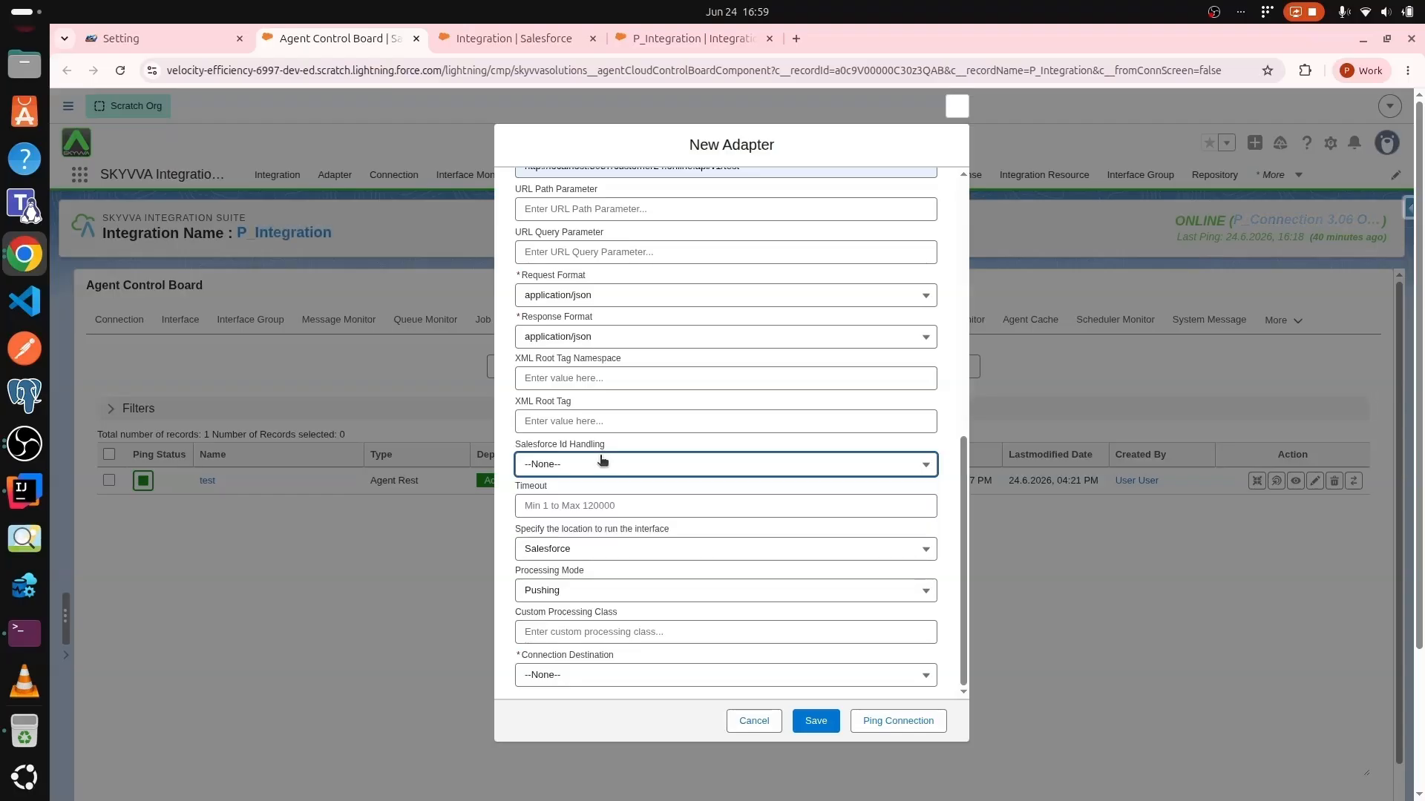
left_click(546, 490)
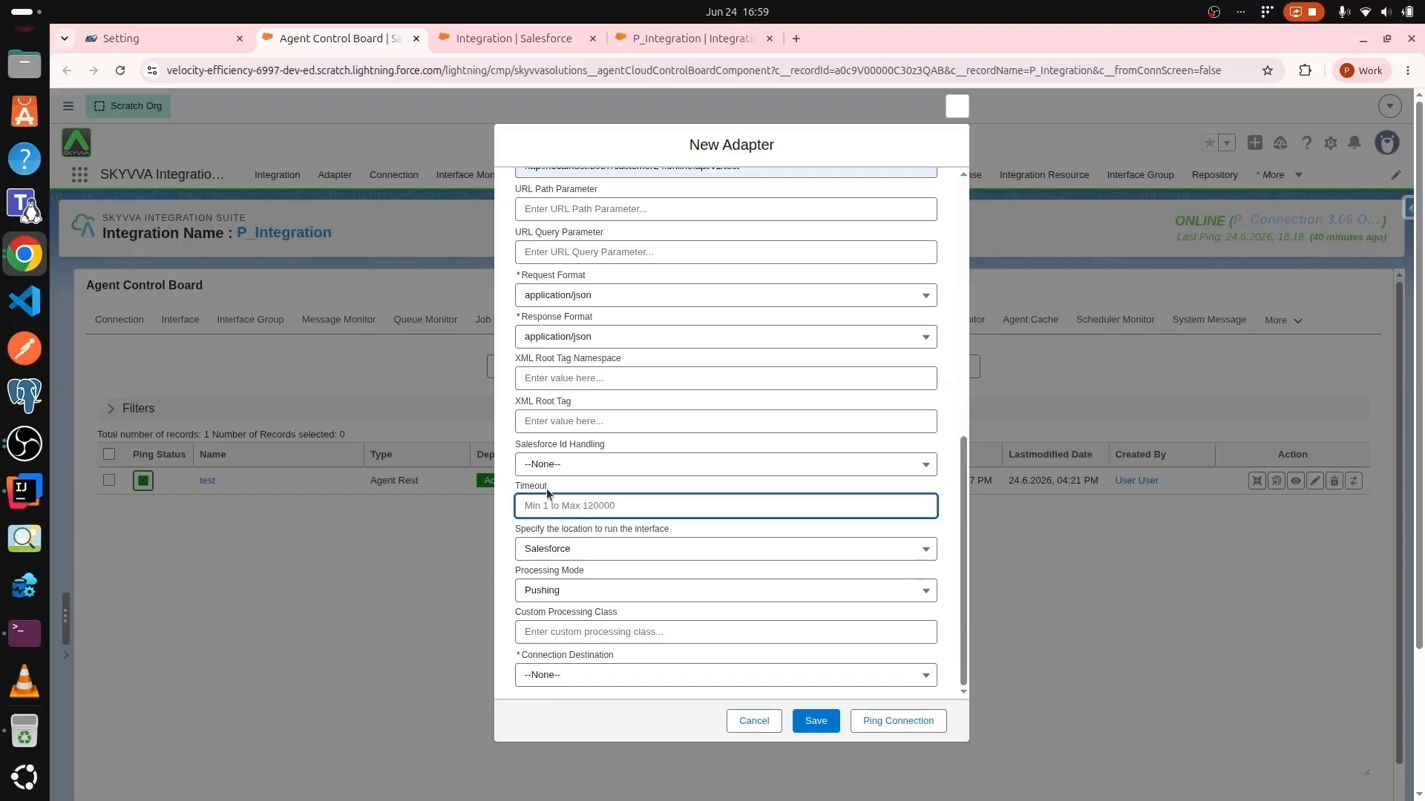
scroll(546, 541, "down", 3)
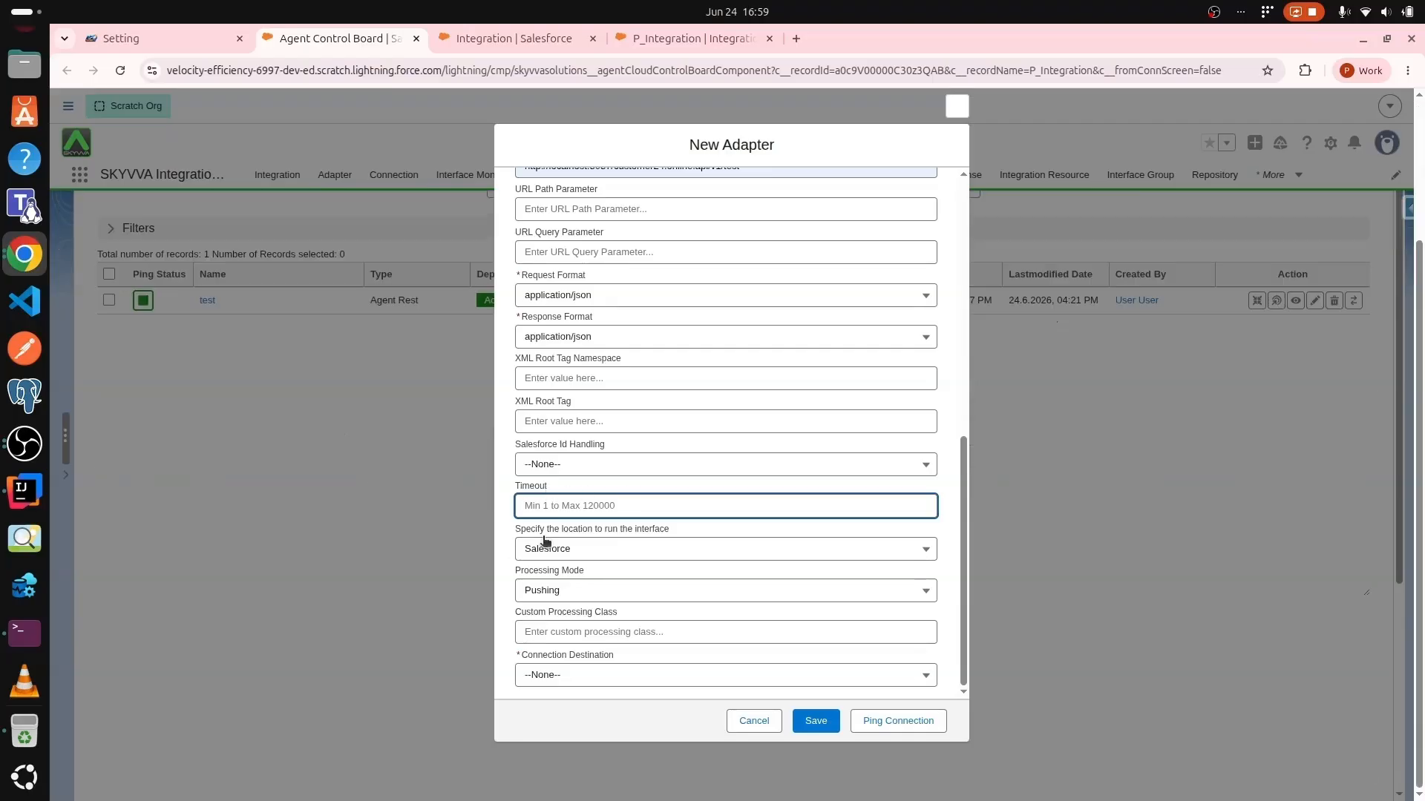
Keep Salesforce as the location to run the interface and Pushing as the processing mode, leaving the custom processing class empty
left_click(599, 544)
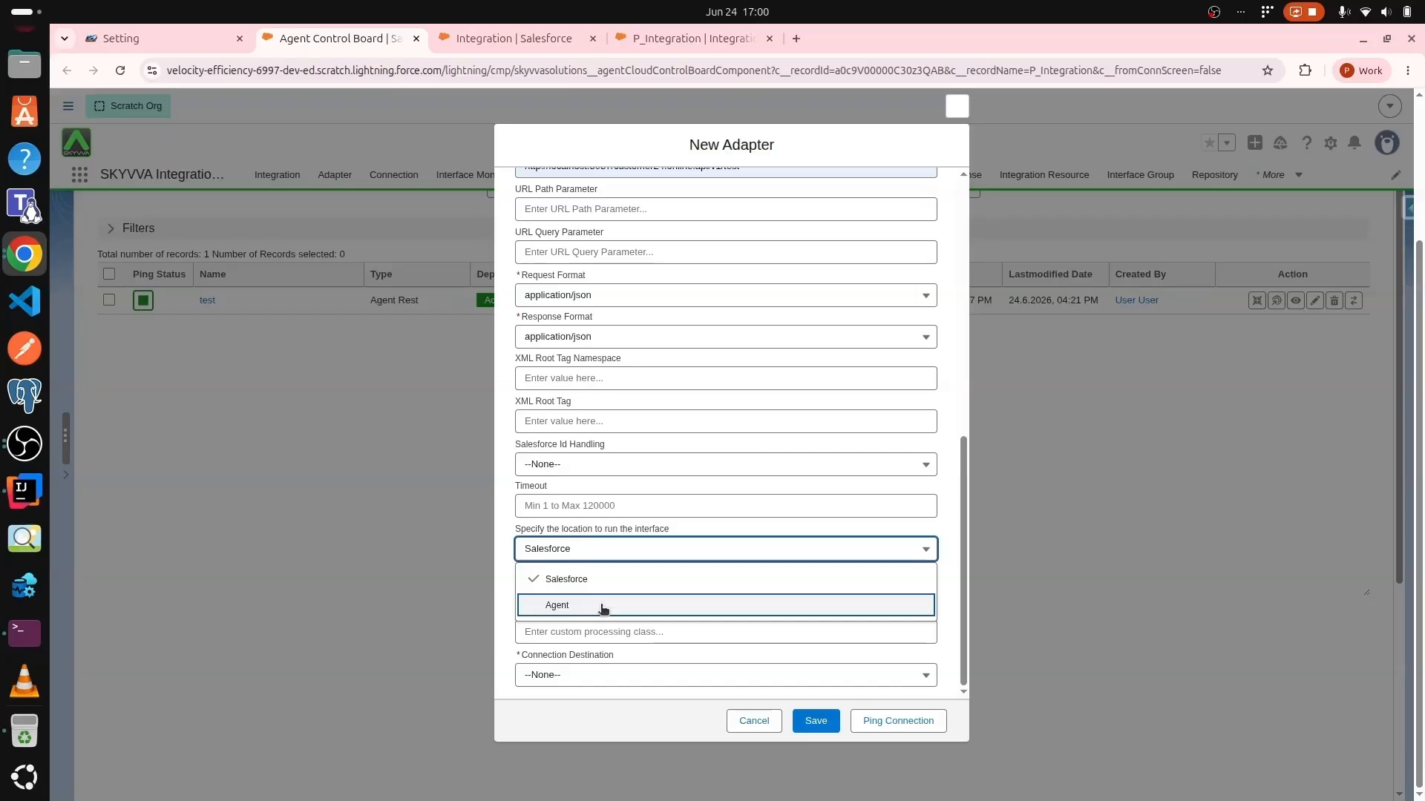
left_click(562, 579)
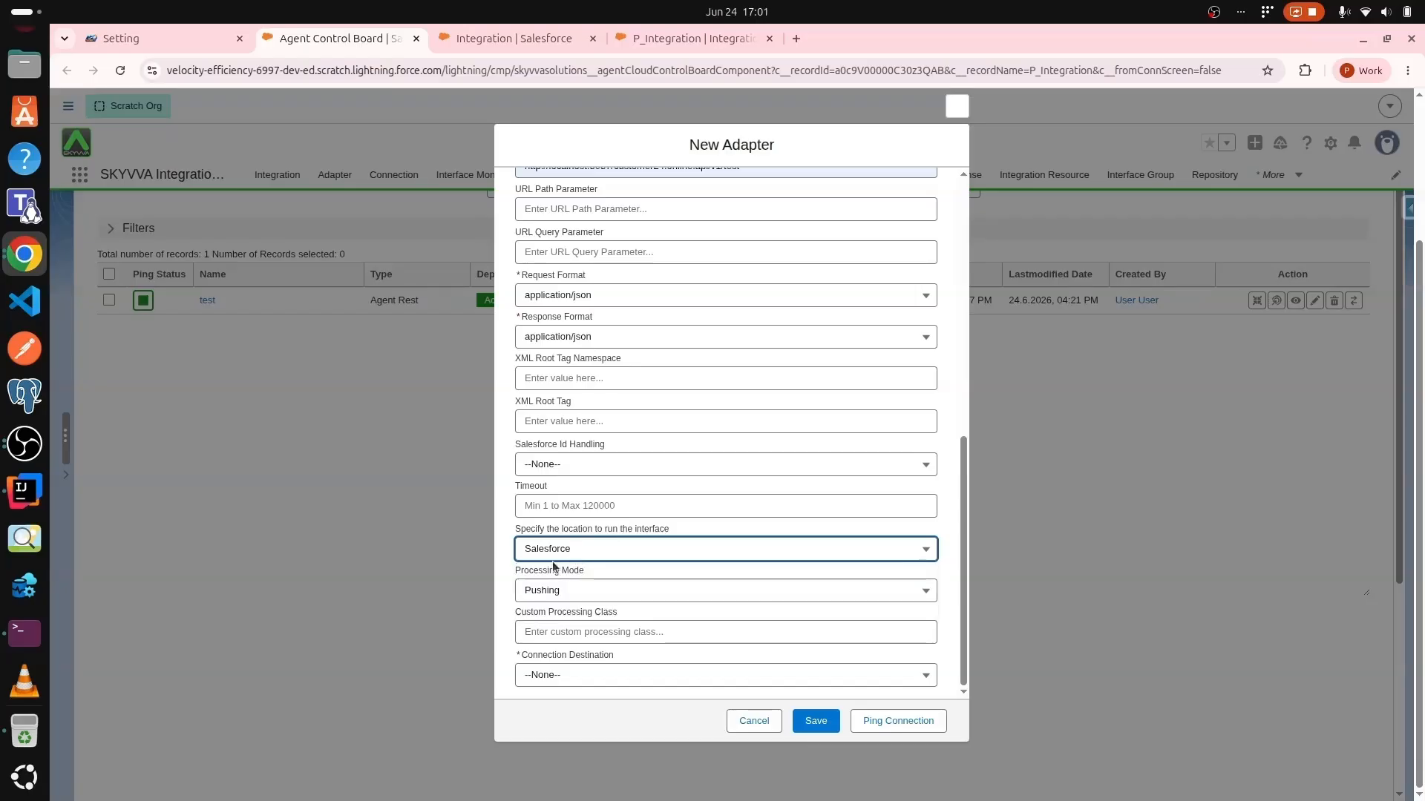
left_click(593, 589)
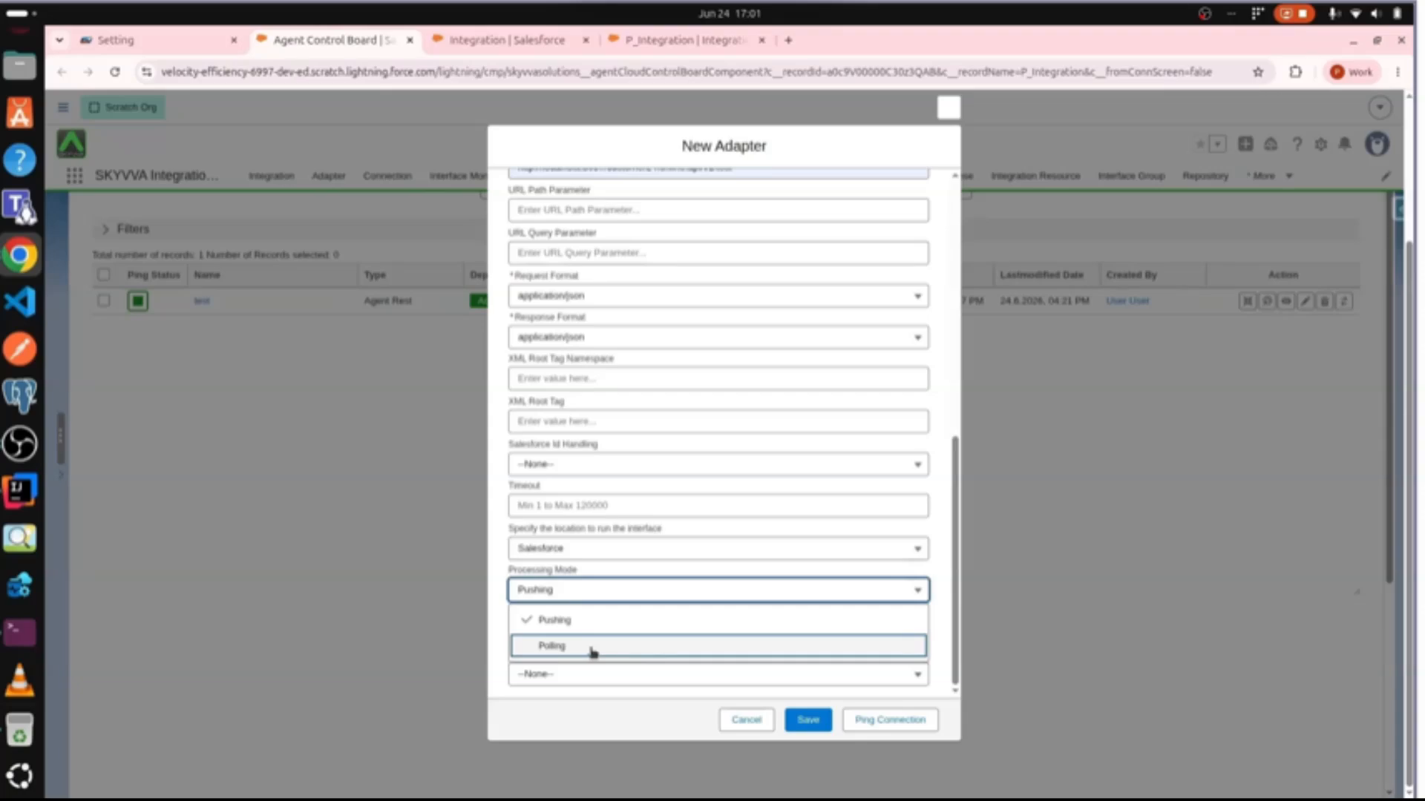
left_click(588, 591)
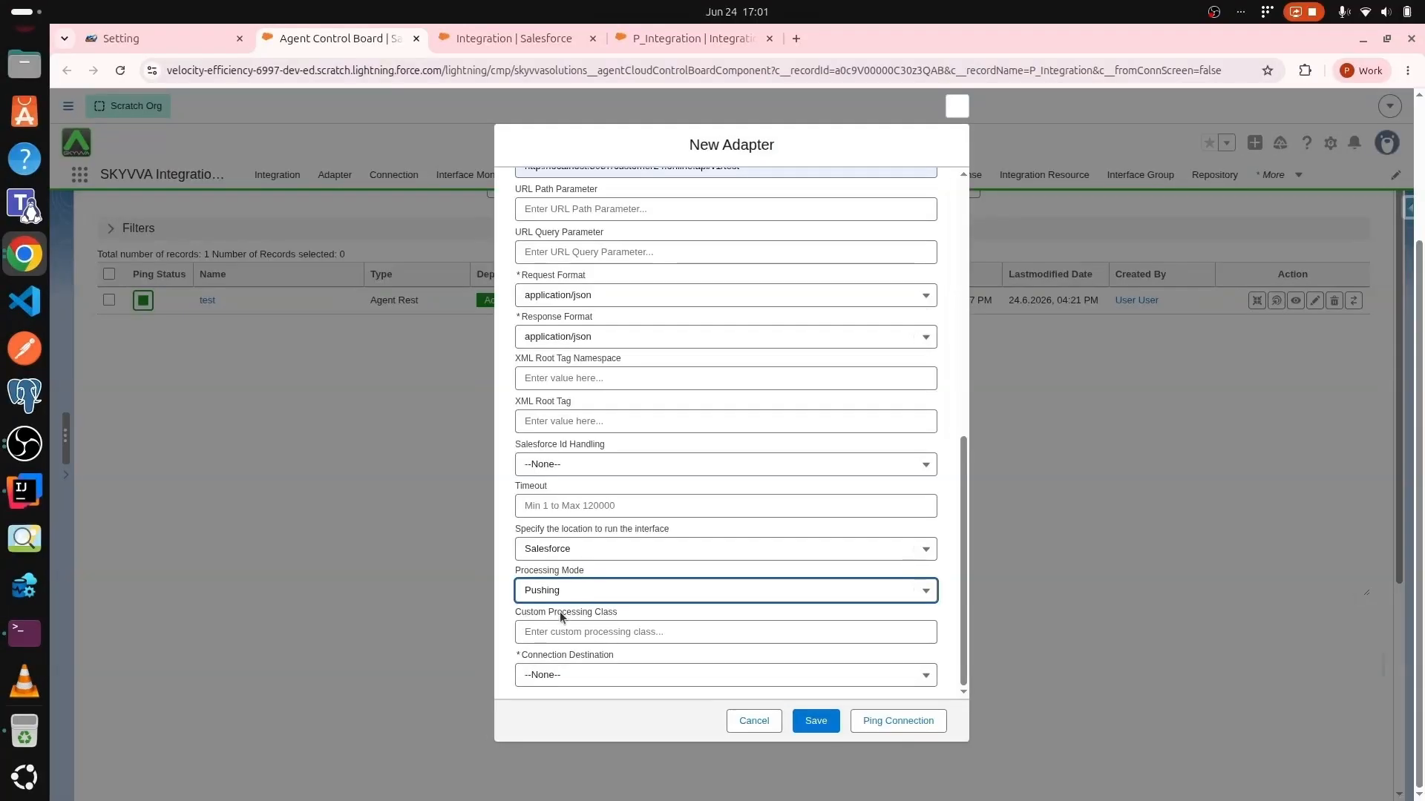
left_click(633, 627)
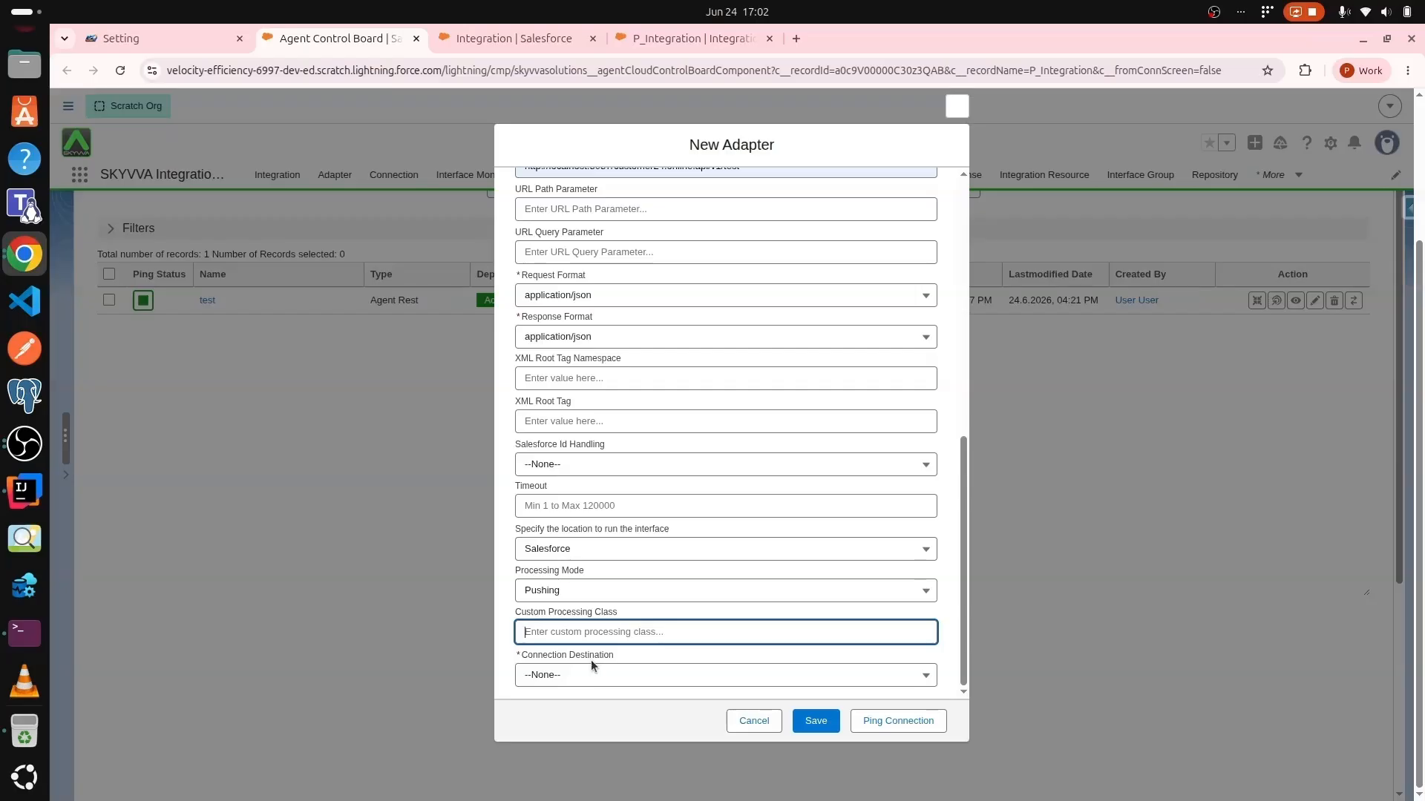
Set the connection destination to P_Connection 3.06 Open and ping the adapter's connection
left_click(607, 672)
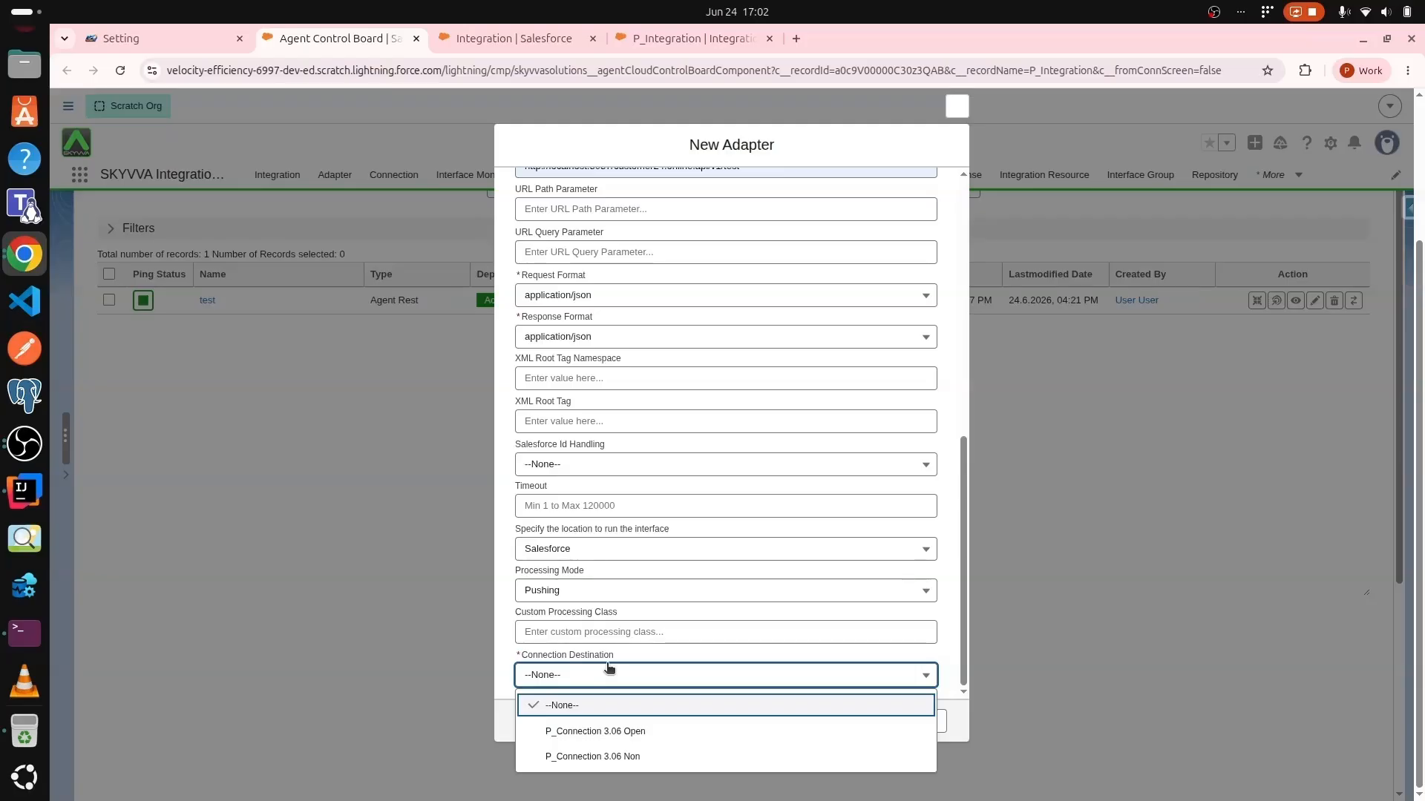
left_click(636, 732)
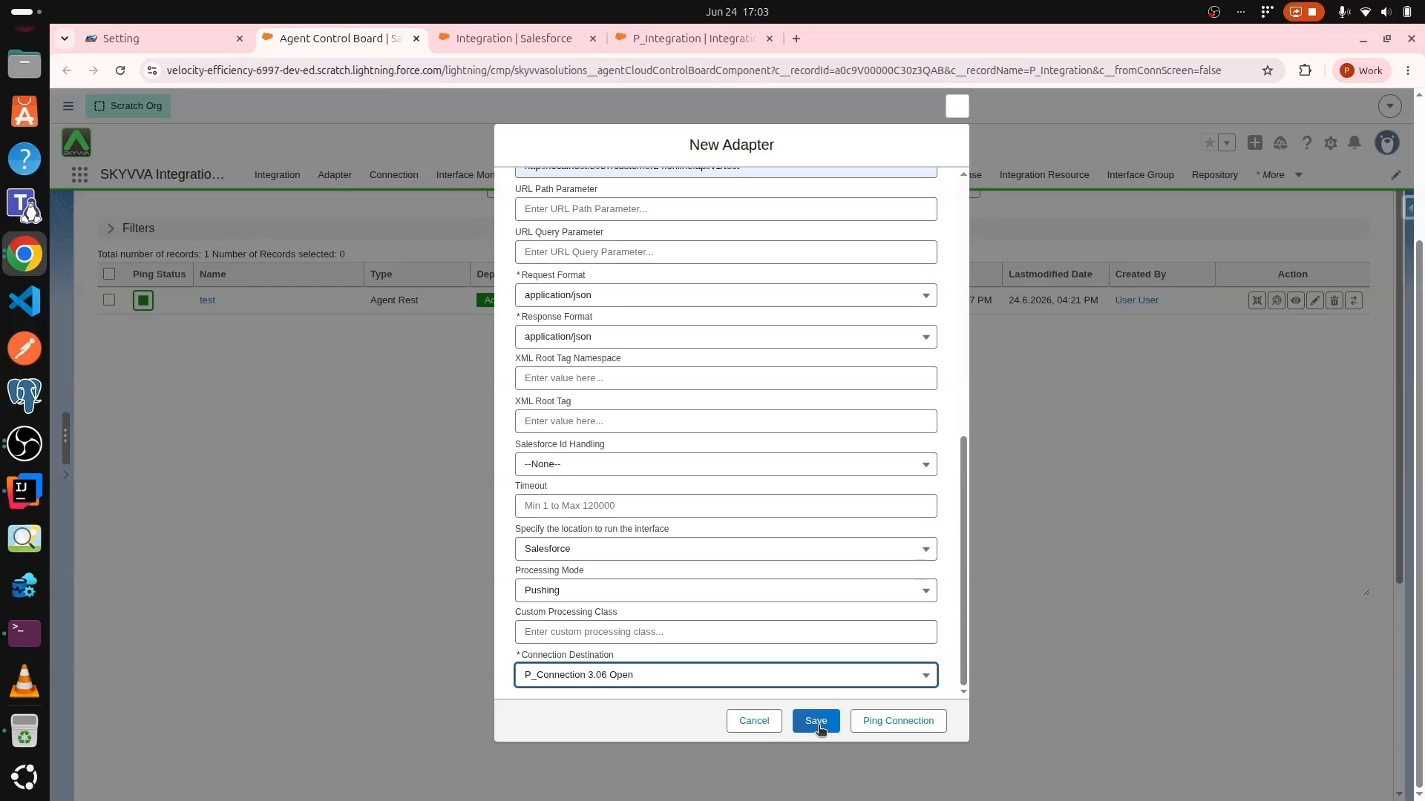
left_click(900, 725)
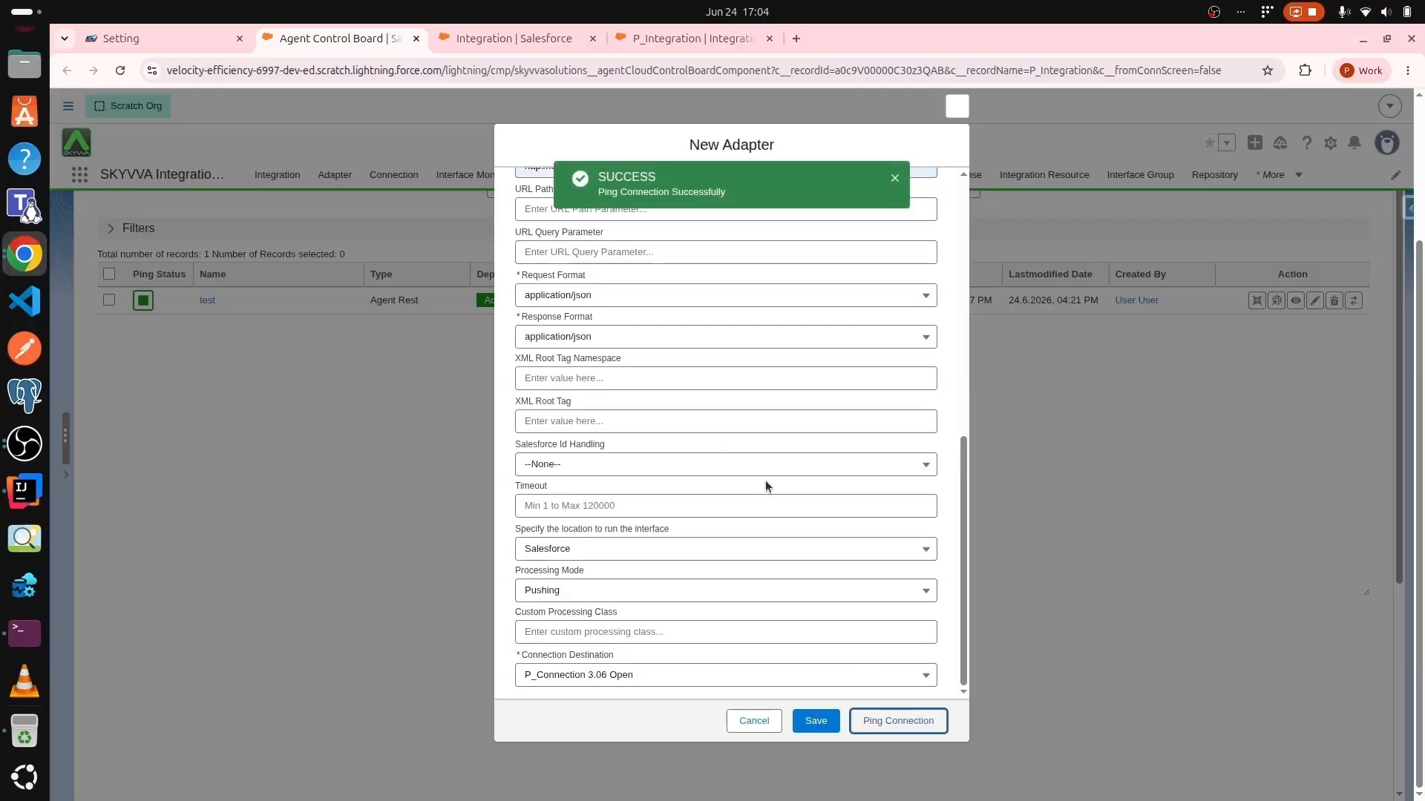
scroll(765, 477, "up", 3)
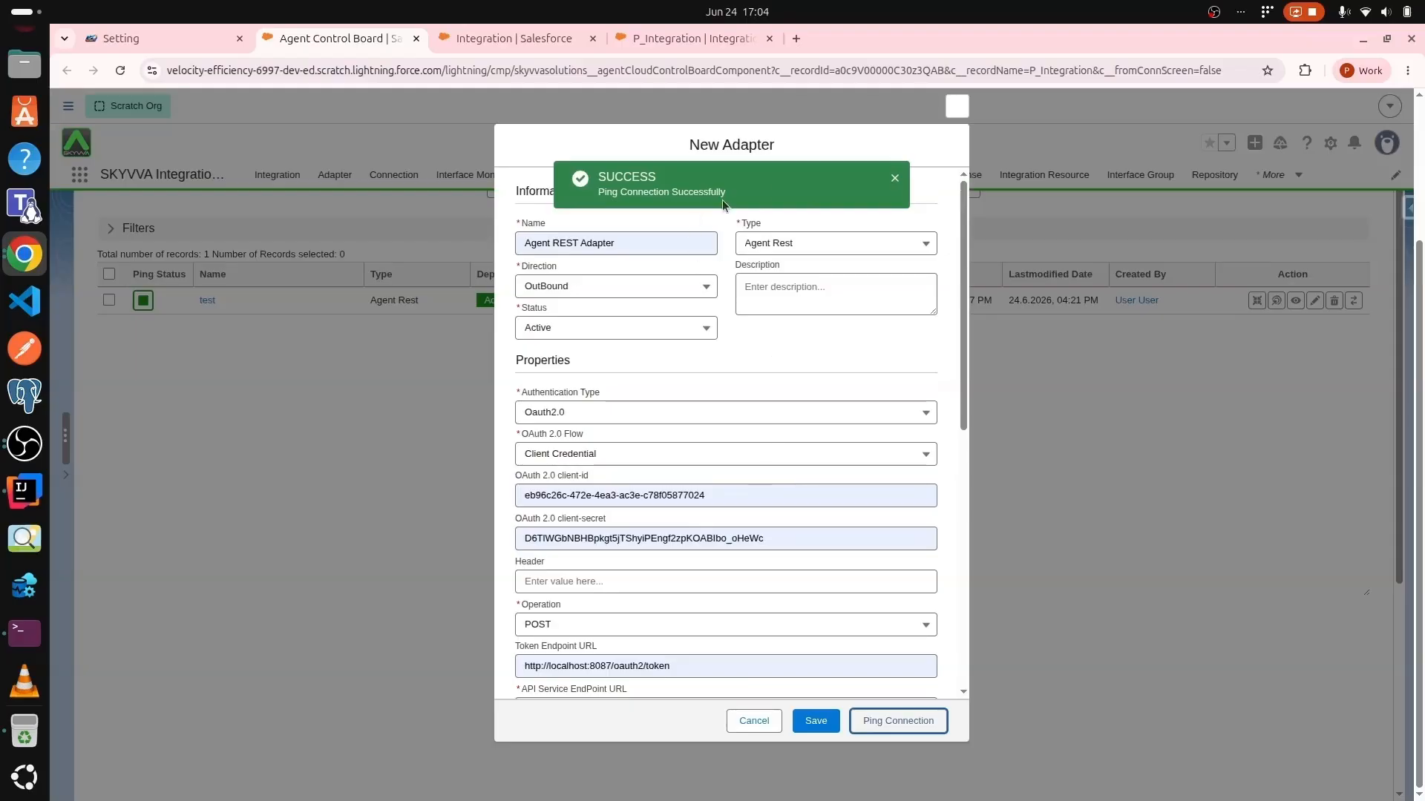